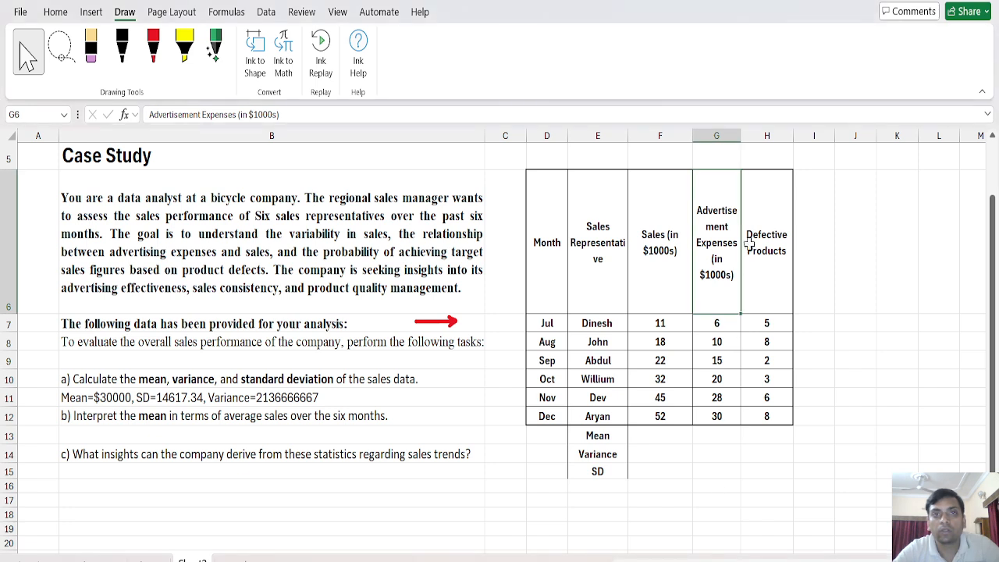
pyautogui.click(551, 224)
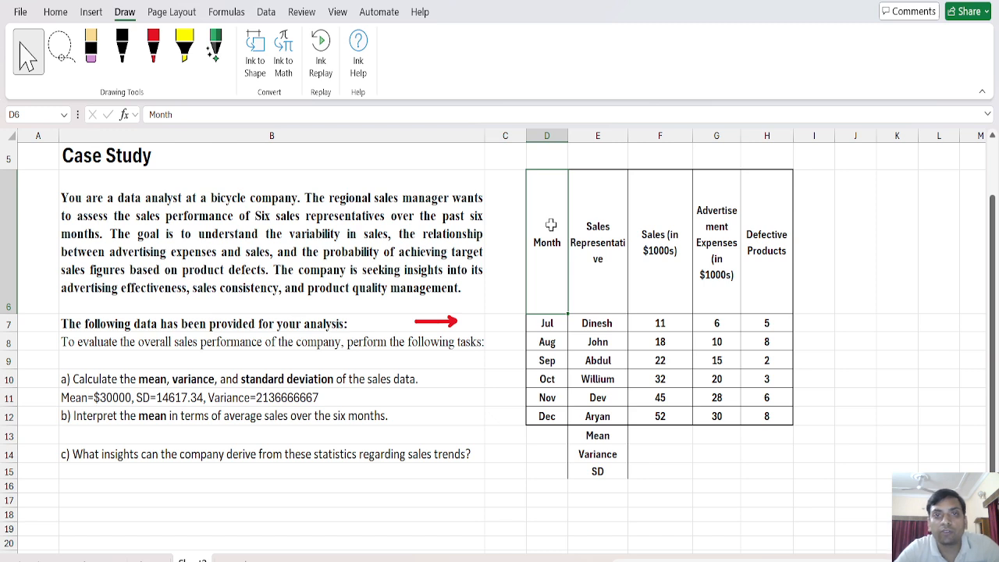
pyautogui.click(592, 242)
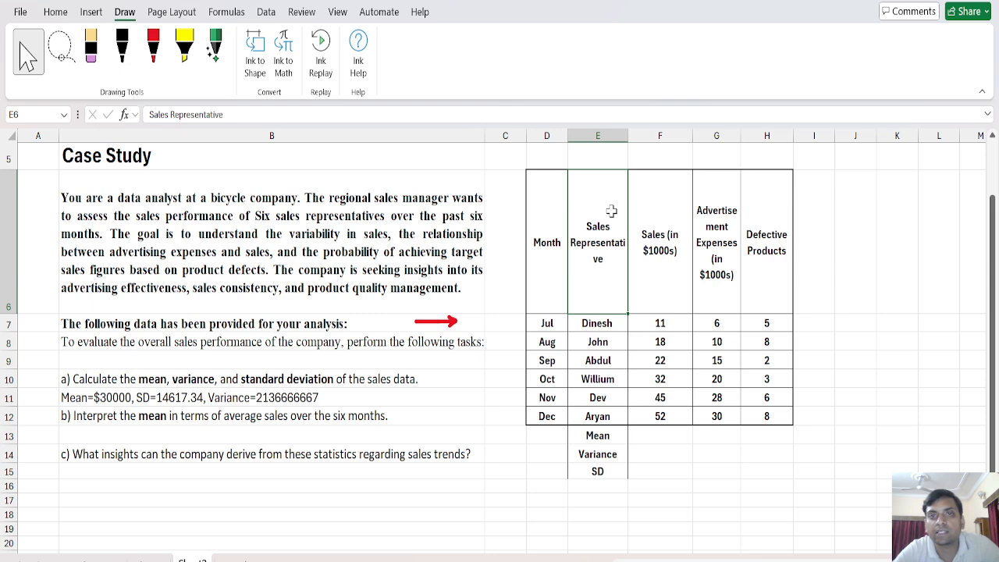
pyautogui.click(660, 231)
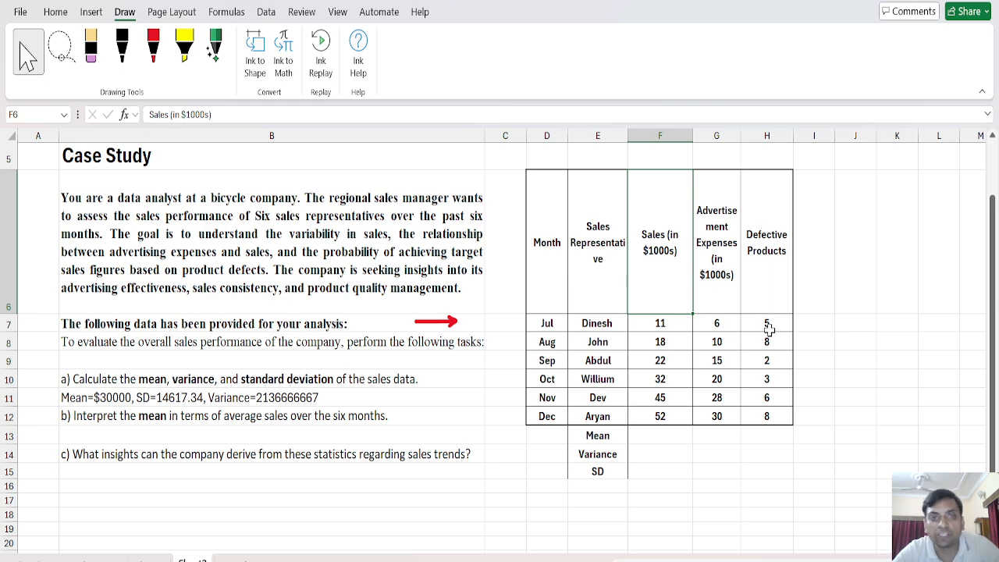
# Clear the existing mean, SD and variance answer from cell B11 under task a.
pyautogui.click(91, 381)
pyautogui.click(114, 399)
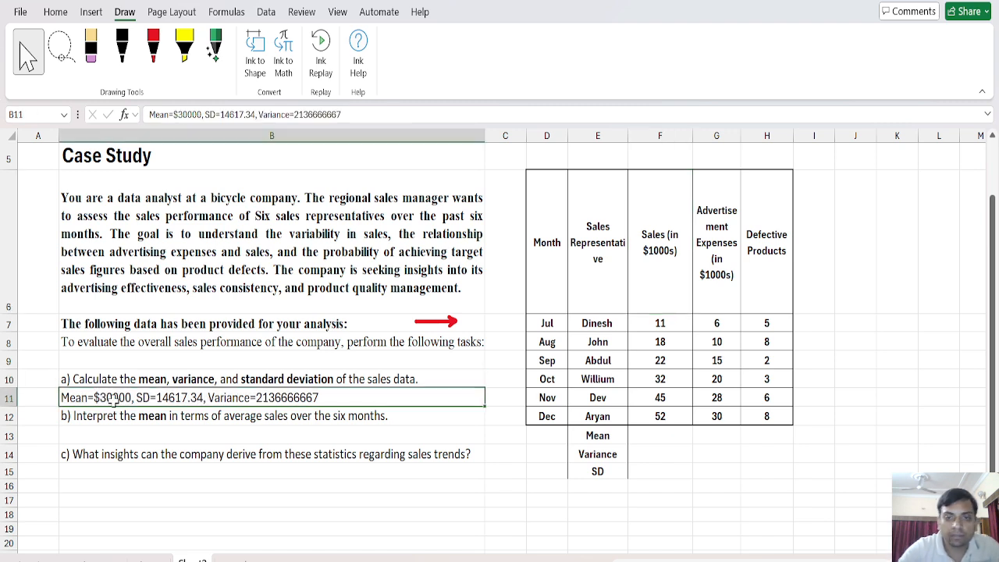
pyautogui.press('BackSpace')
pyautogui.click(179, 377)
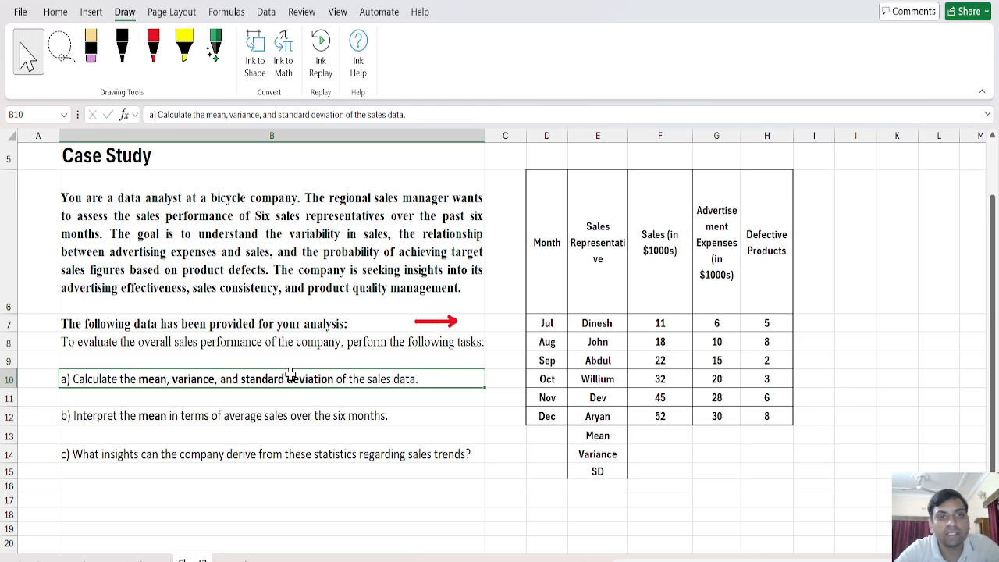
# Calculate the mean of the sales data in F13 with =AVERAGE(F7:F12).
pyautogui.click(649, 432)
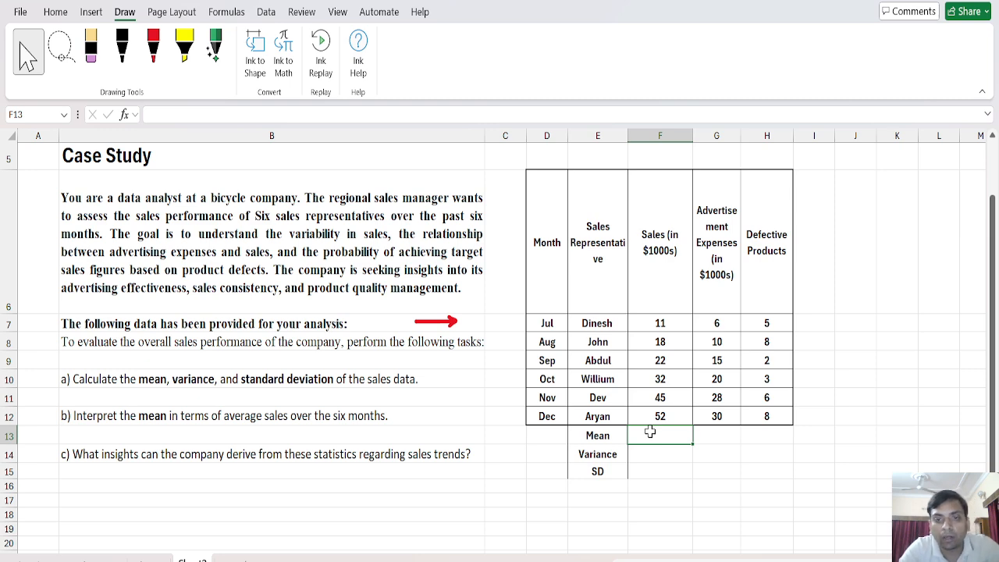
pyautogui.write('=')
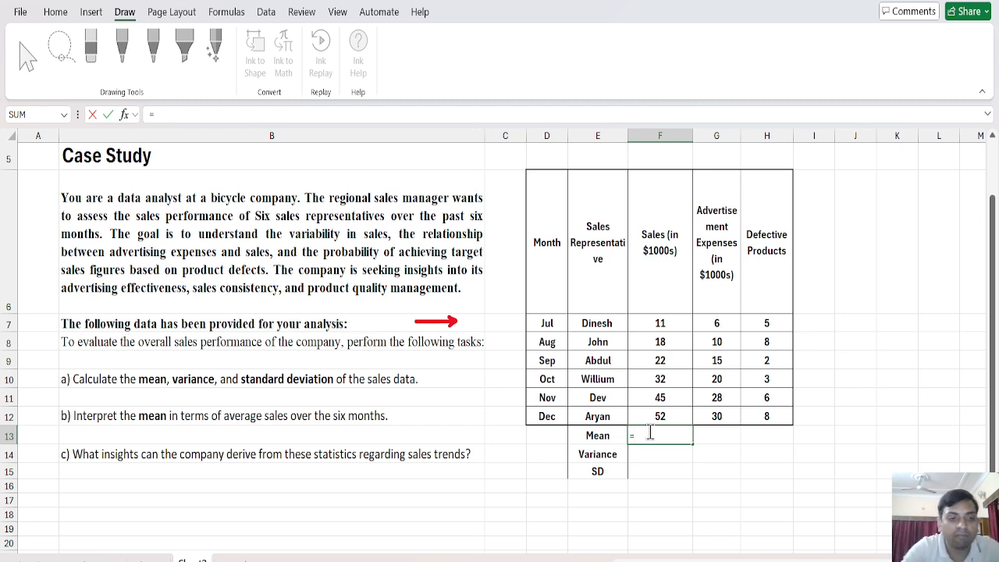
pyautogui.write('aver')
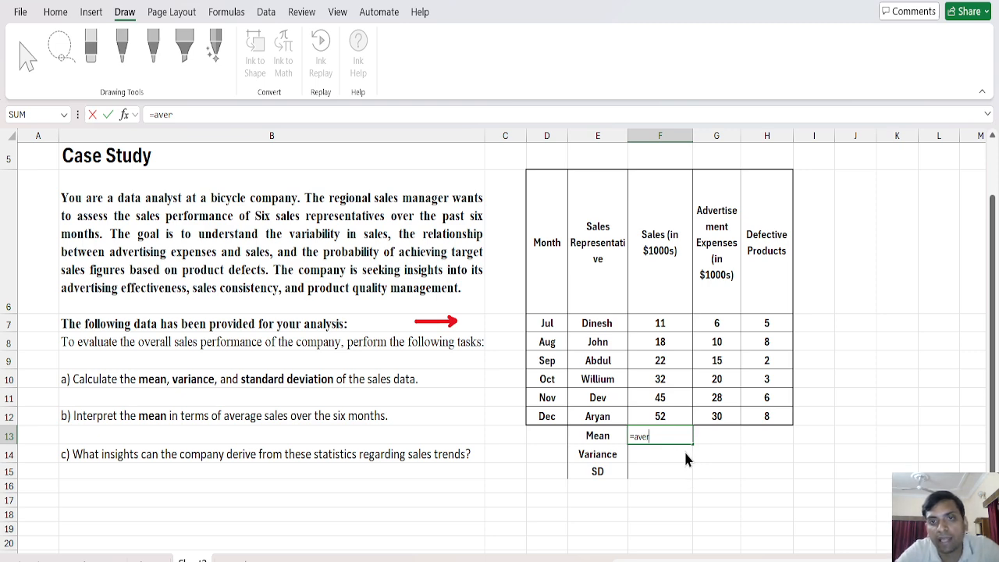
pyautogui.press('Tab')
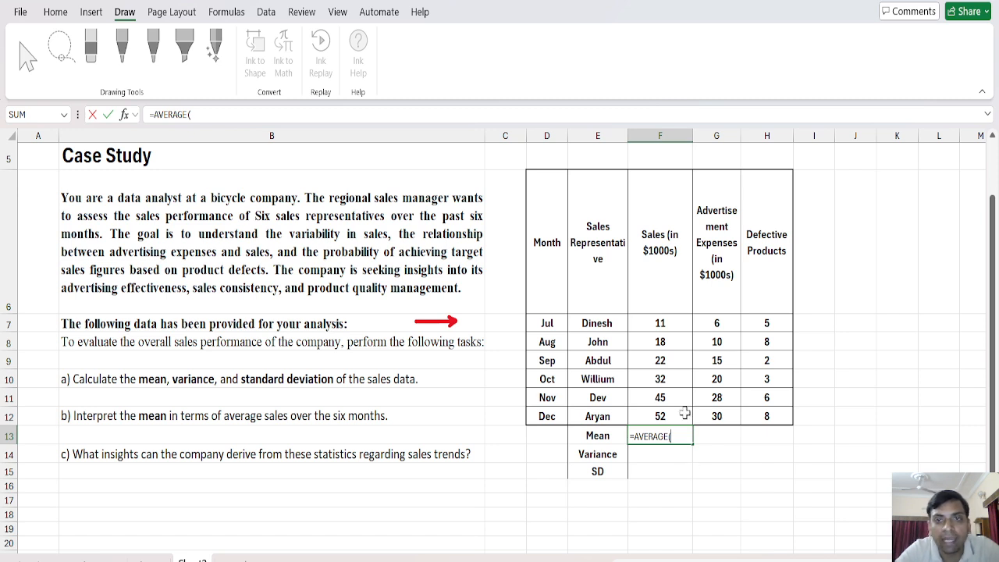
pyautogui.click(660, 323)
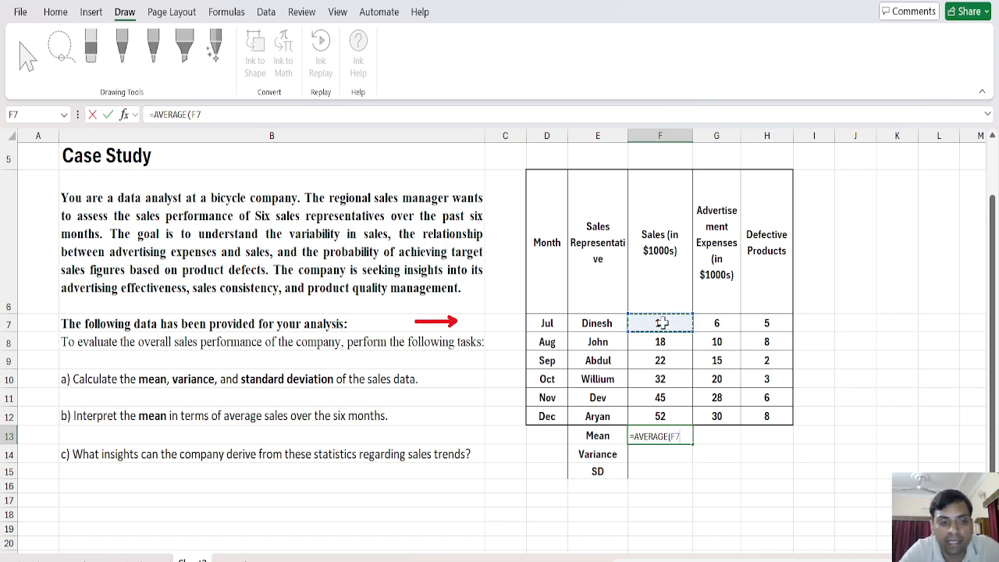
pyautogui.hotkey('shift', 'Down')
pyautogui.hotkey('shift', 'Down')
pyautogui.hotkey('shift', 'Down')
pyautogui.hotkey('shift', 'Down')
pyautogui.hotkey('shift', 'Down')
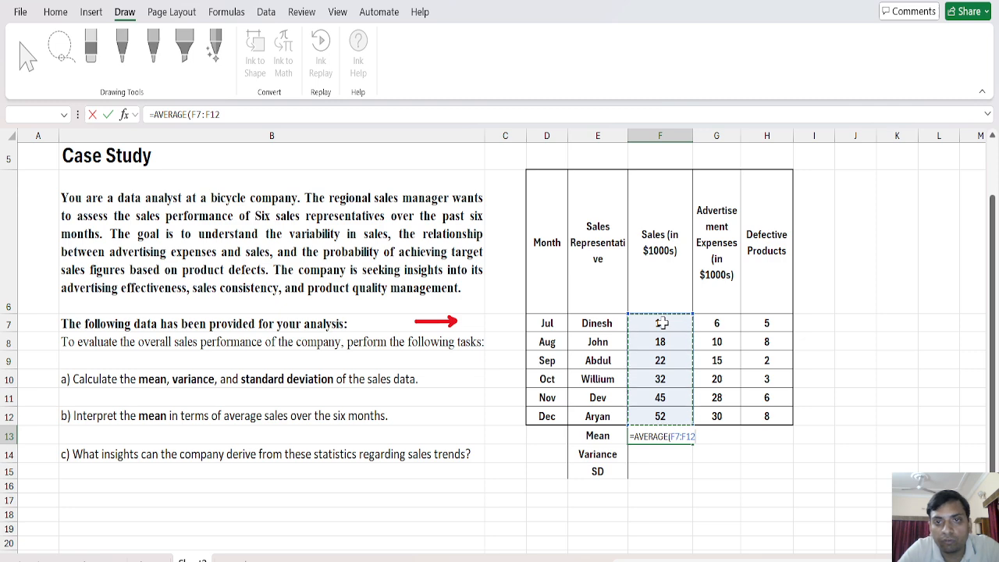
pyautogui.write(')')
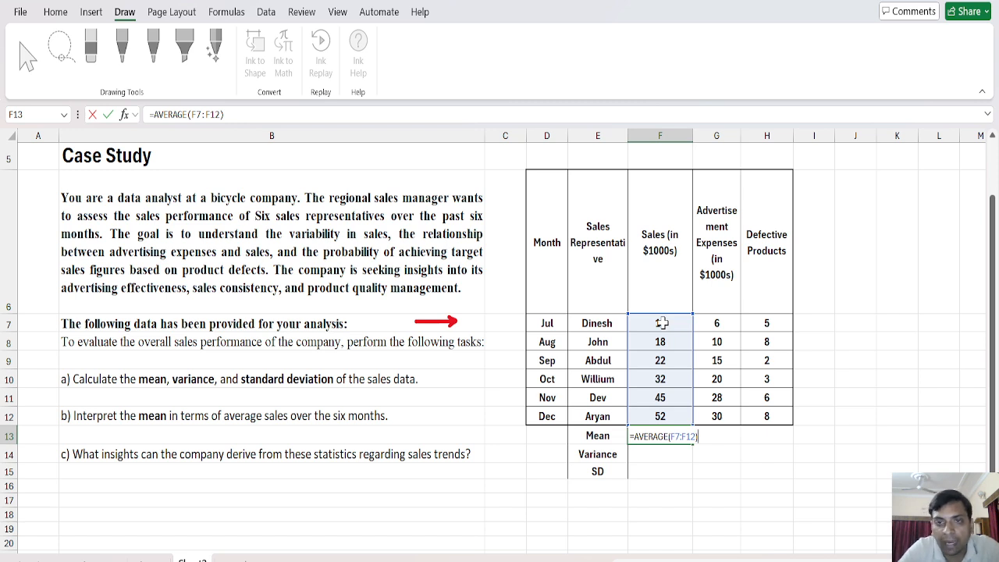
pyautogui.press('Return')
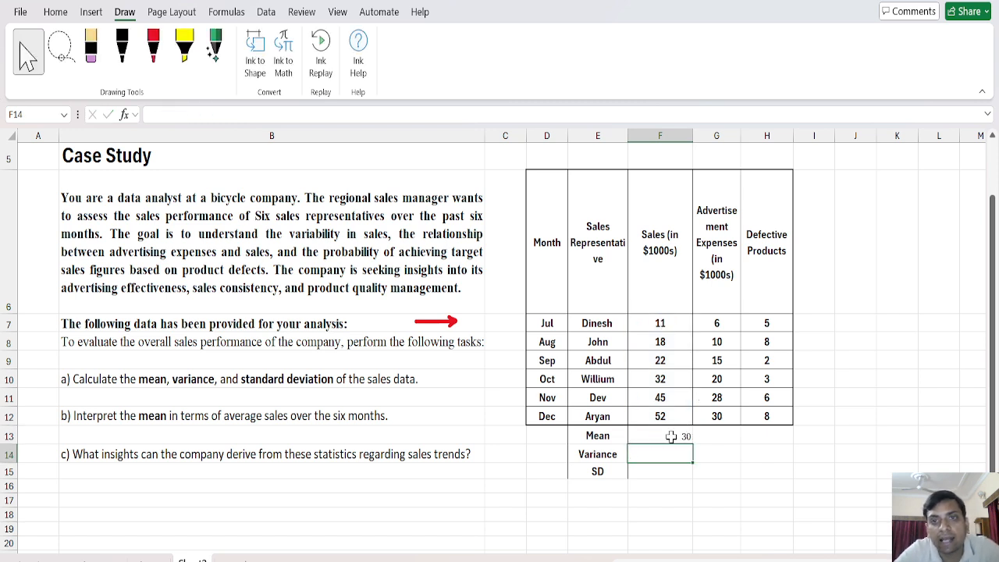
# Write the mean answer "Mean=$30000," in cell B11 under task a.
pyautogui.click(670, 436)
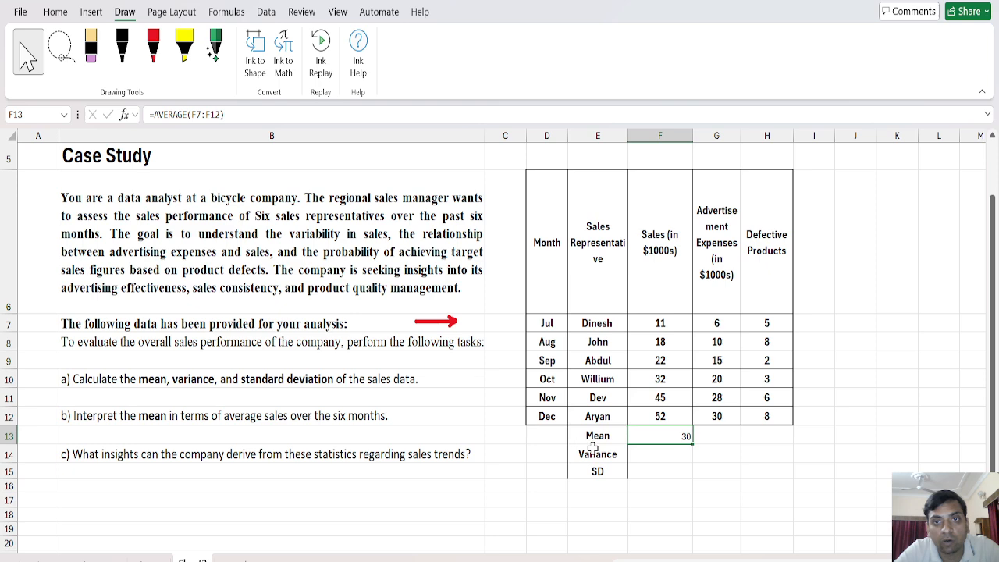
pyautogui.doubleClick(93, 398)
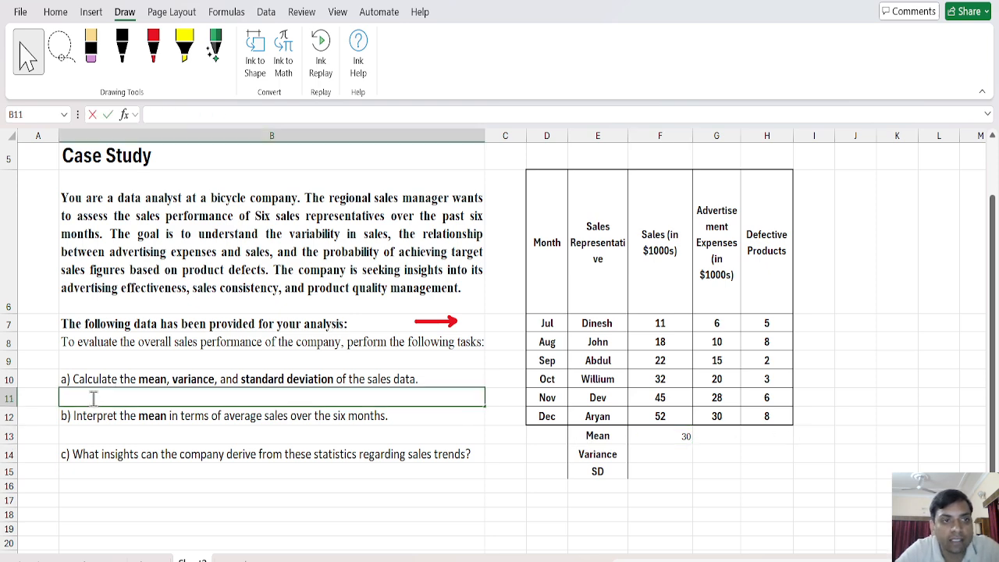
pyautogui.write('Mean')
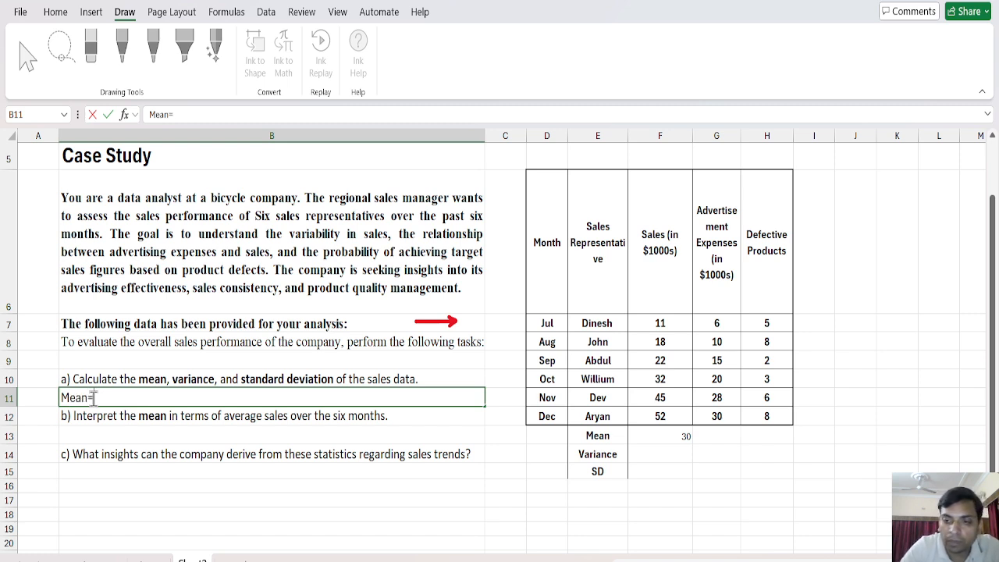
pyautogui.write('=$30000')
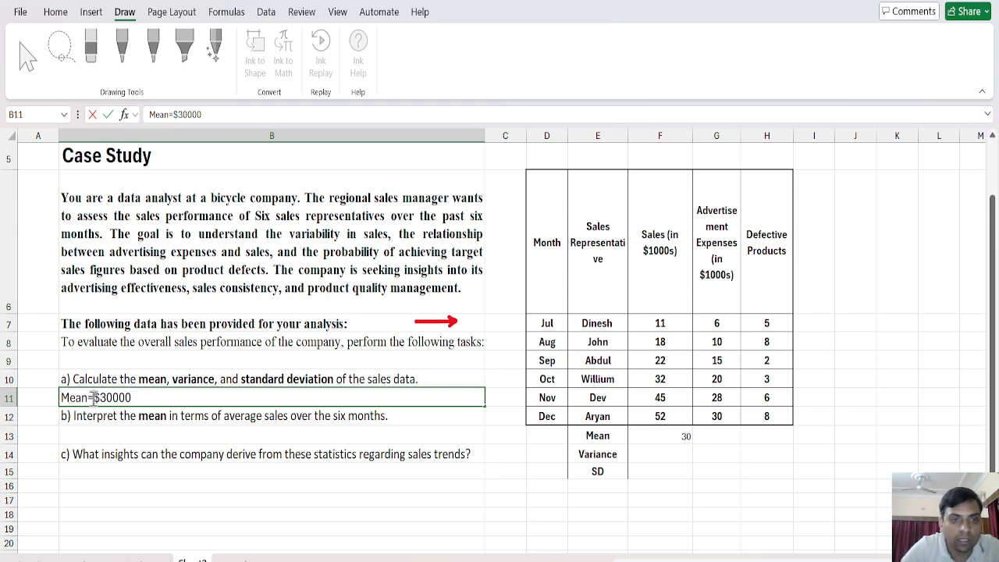
pyautogui.write(',')
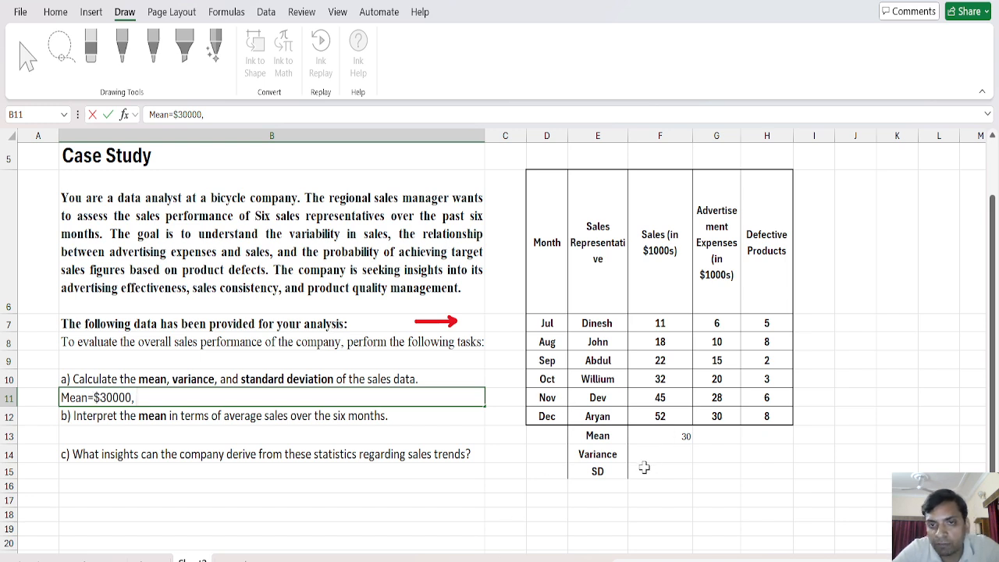
# Calculate the population standard deviation of the sales data in F15 with =STDEV.P(F7:F12).
pyautogui.click(602, 471)
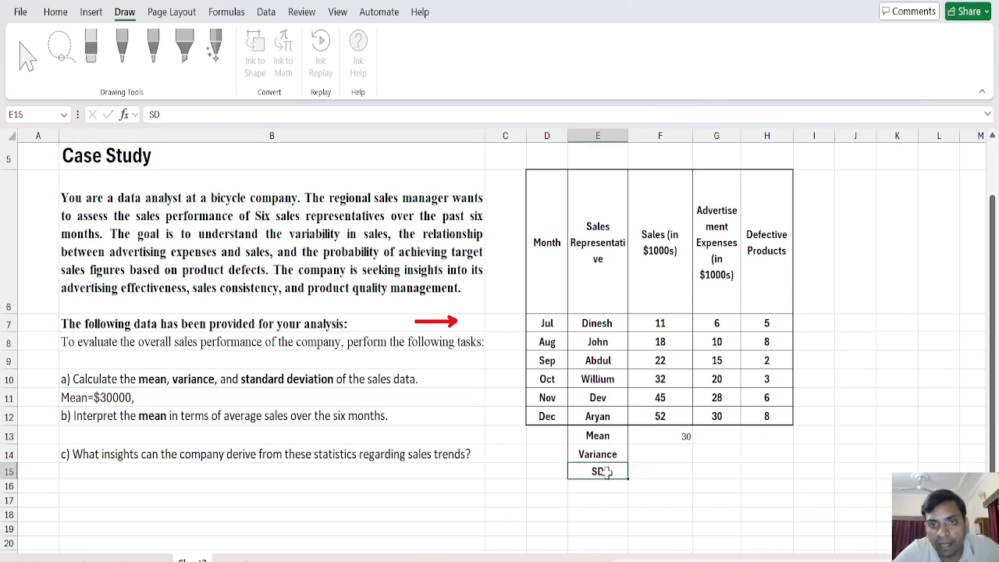
pyautogui.doubleClick(649, 470)
pyautogui.write('=')
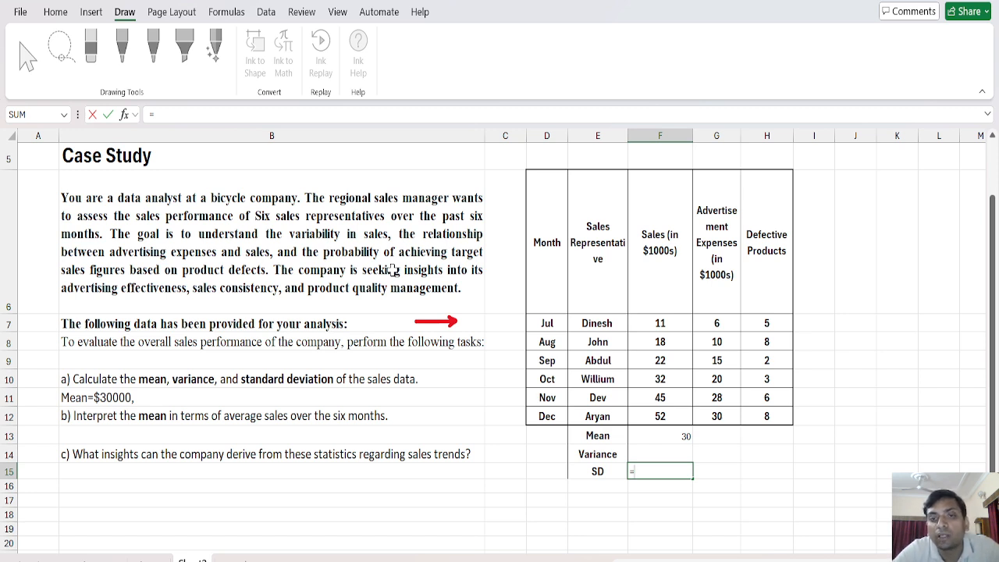
pyautogui.write('atd')
pyautogui.press('BackSpace')
pyautogui.press('BackSpace')
pyautogui.press('BackSpace')
pyautogui.write('std')
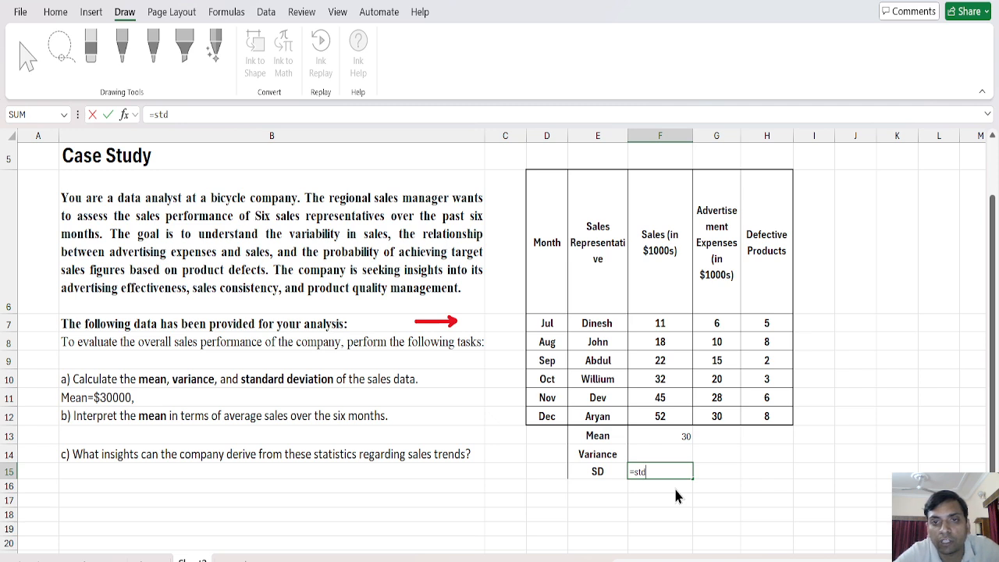
pyautogui.press('Tab')
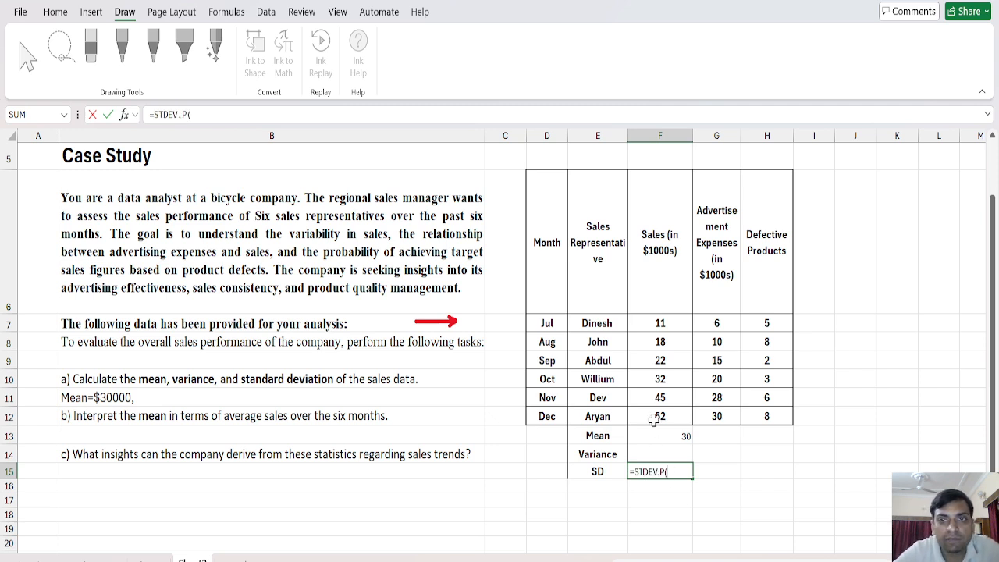
pyautogui.click(678, 322)
pyautogui.hotkey('shift', 'Down')
pyautogui.hotkey('shift', 'Down')
pyautogui.hotkey('shift', 'Down')
pyautogui.hotkey('shift', 'Down')
pyautogui.hotkey('shift', 'Down')
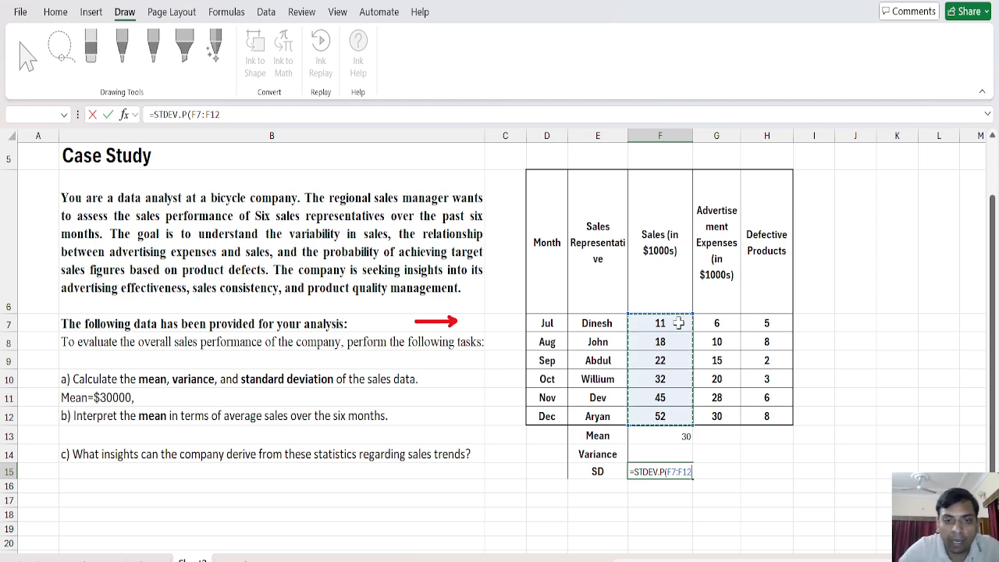
pyautogui.write(')')
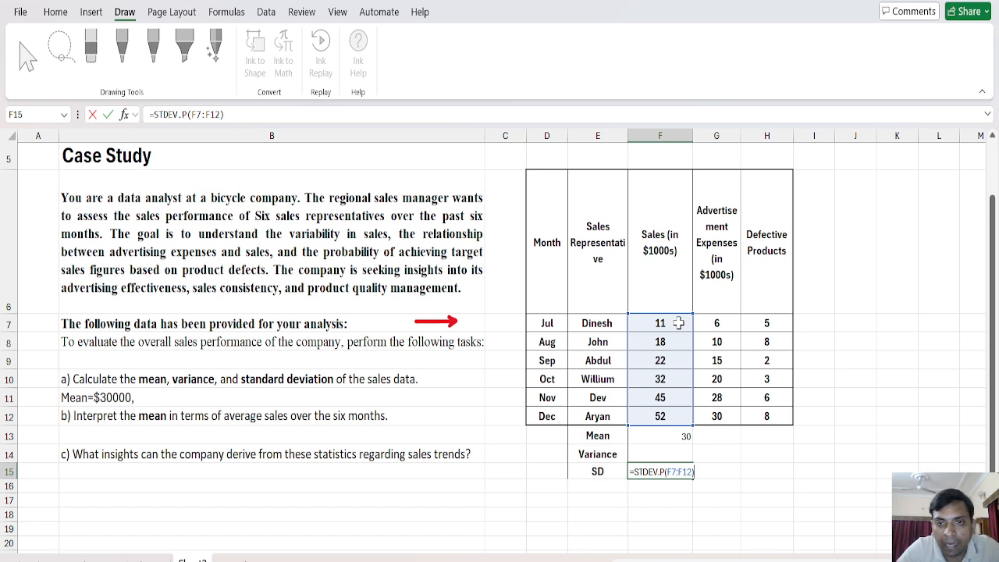
pyautogui.press('Return')
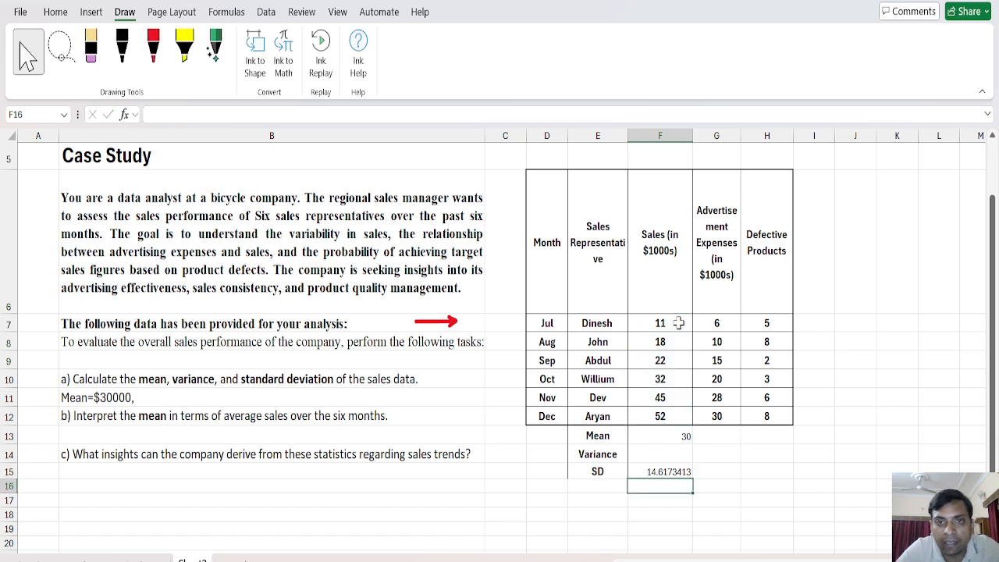
# Extend the answer in B11 with "Sd= 14617.3413, Variance=" after the mean.
pyautogui.click(674, 468)
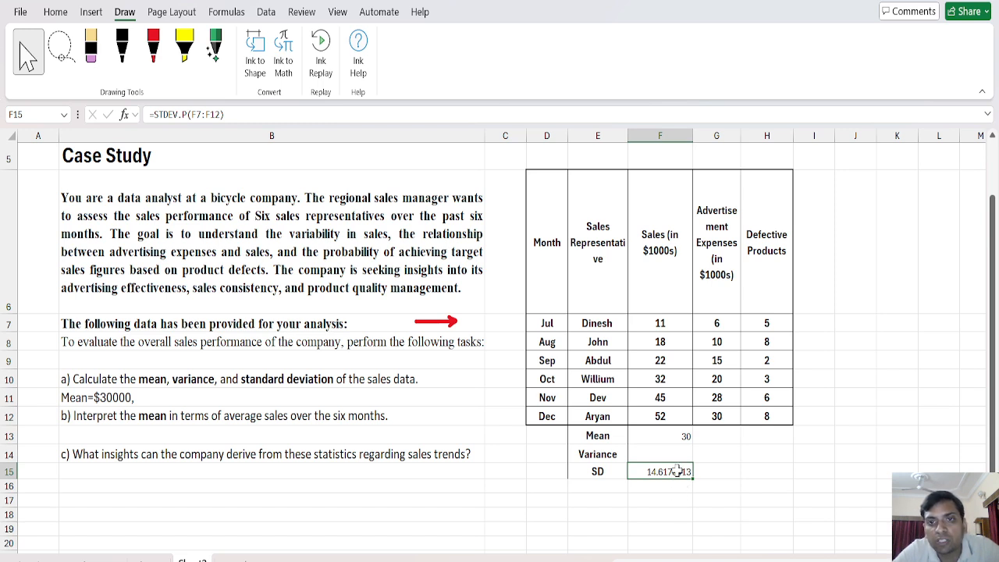
pyautogui.doubleClick(143, 398)
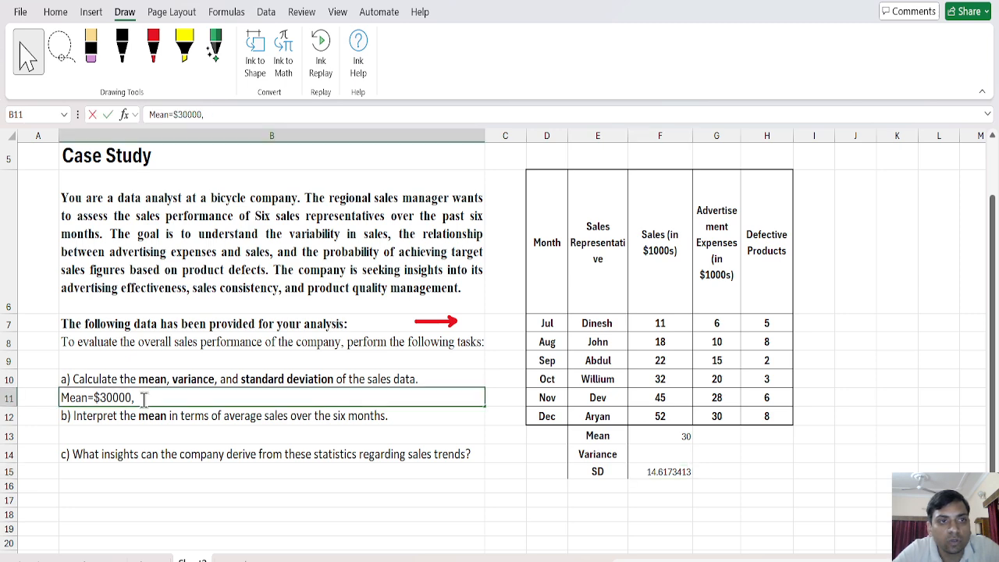
pyautogui.write('Sd')
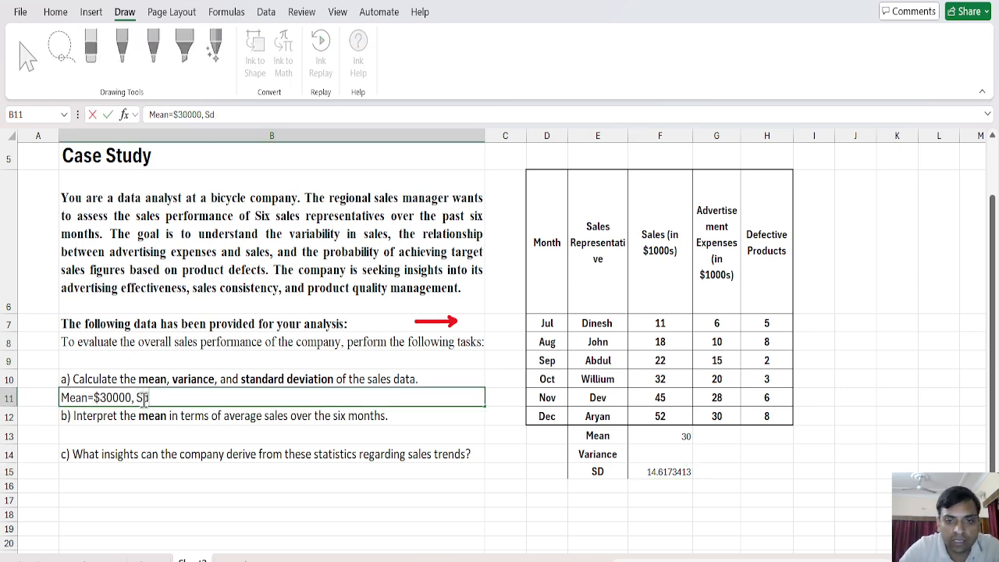
pyautogui.write('= 14')
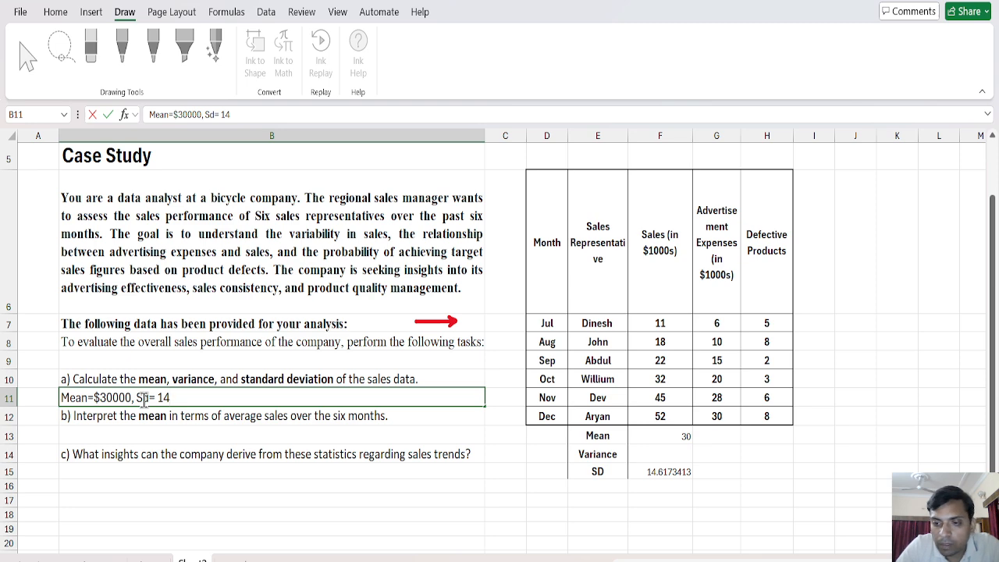
pyautogui.write('6')
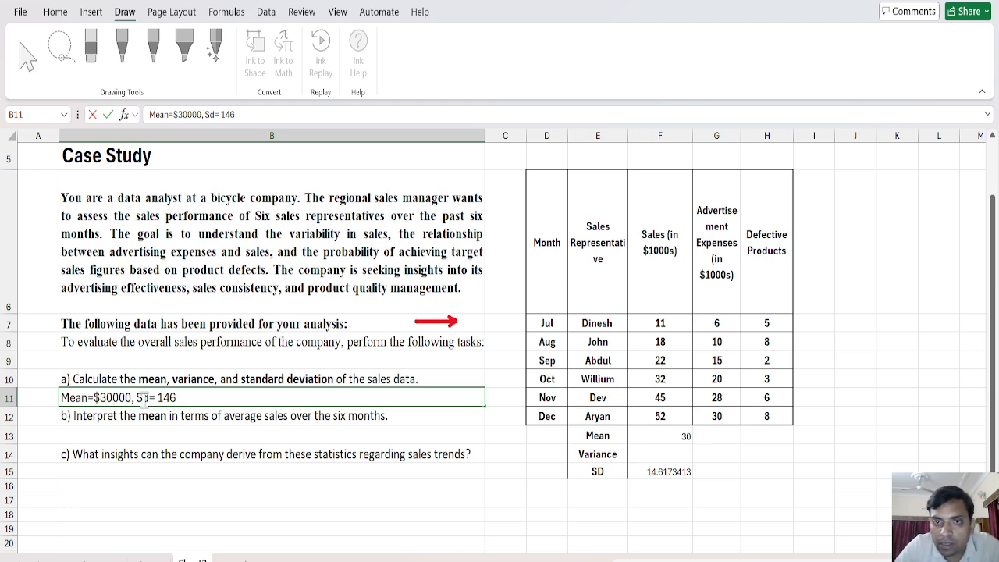
pyautogui.write('17')
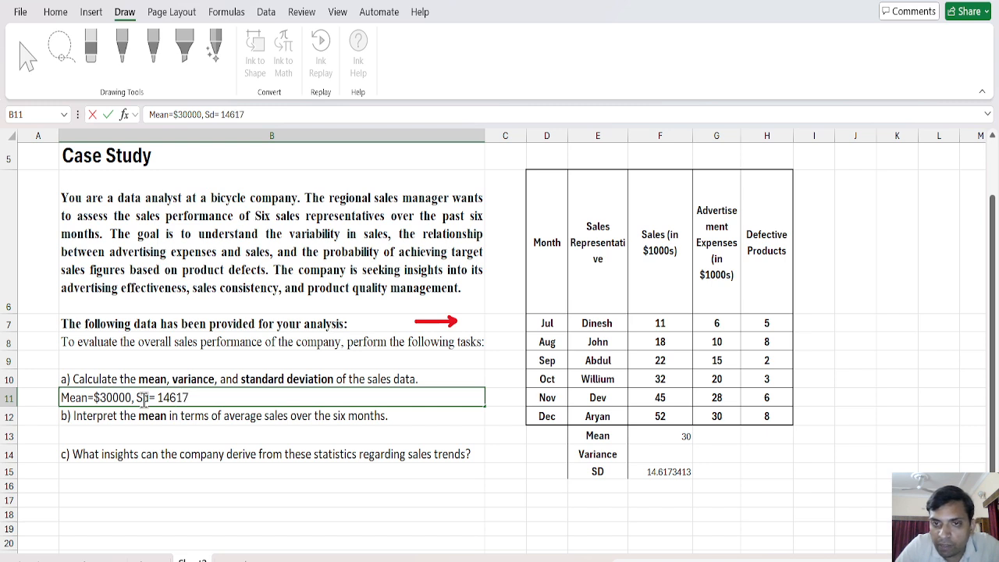
pyautogui.write('.34')
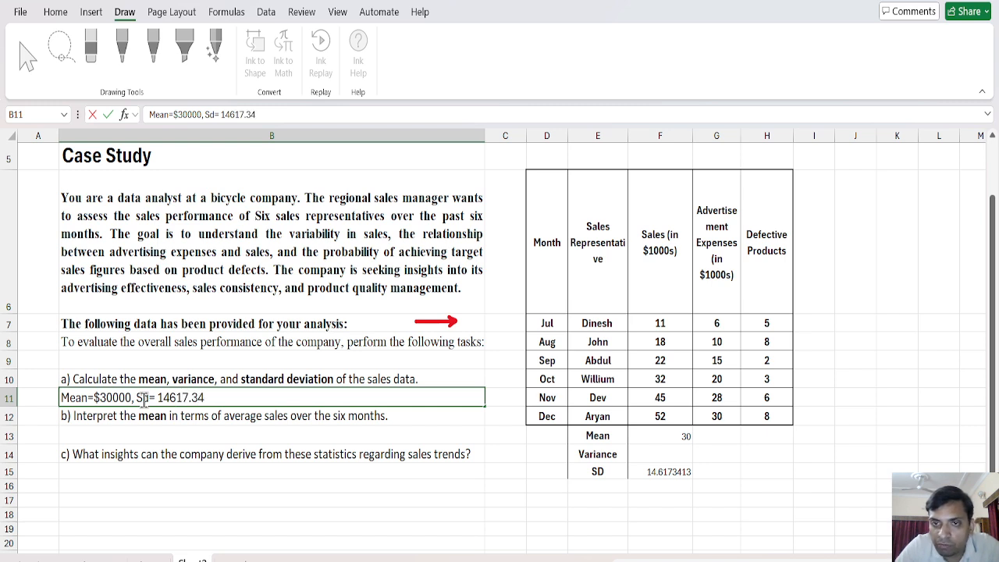
pyautogui.write('13')
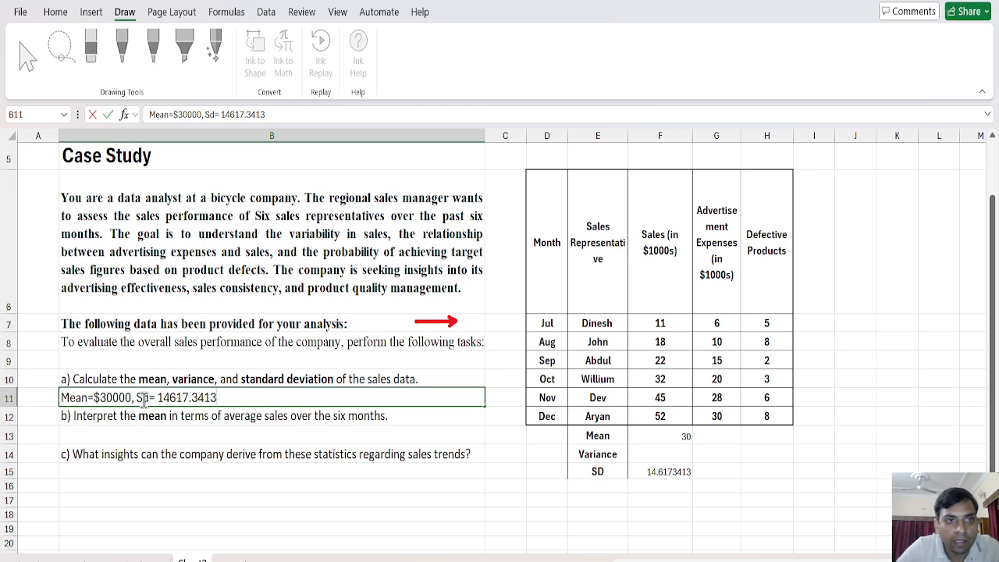
pyautogui.write(', Variance=')
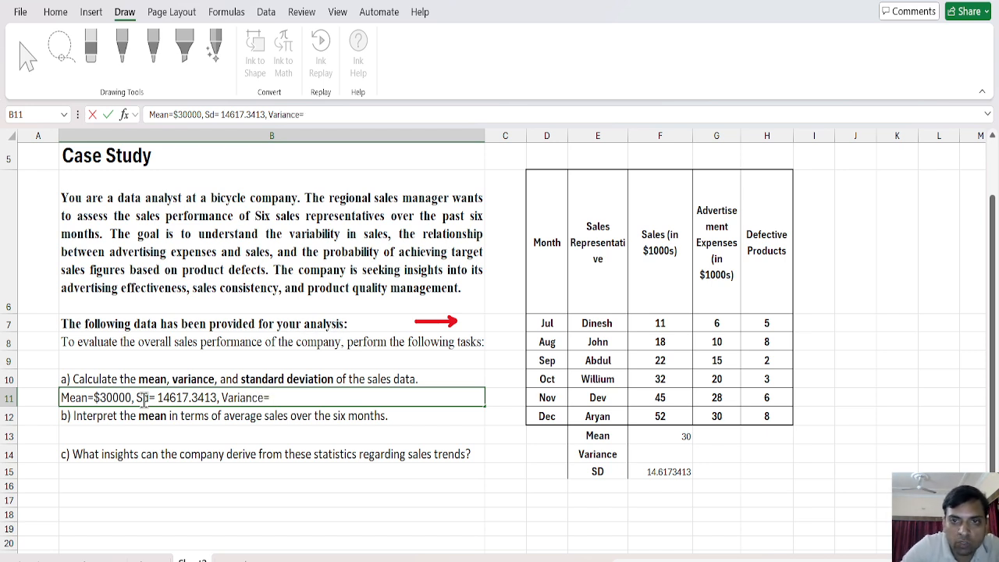
pyautogui.click(665, 471)
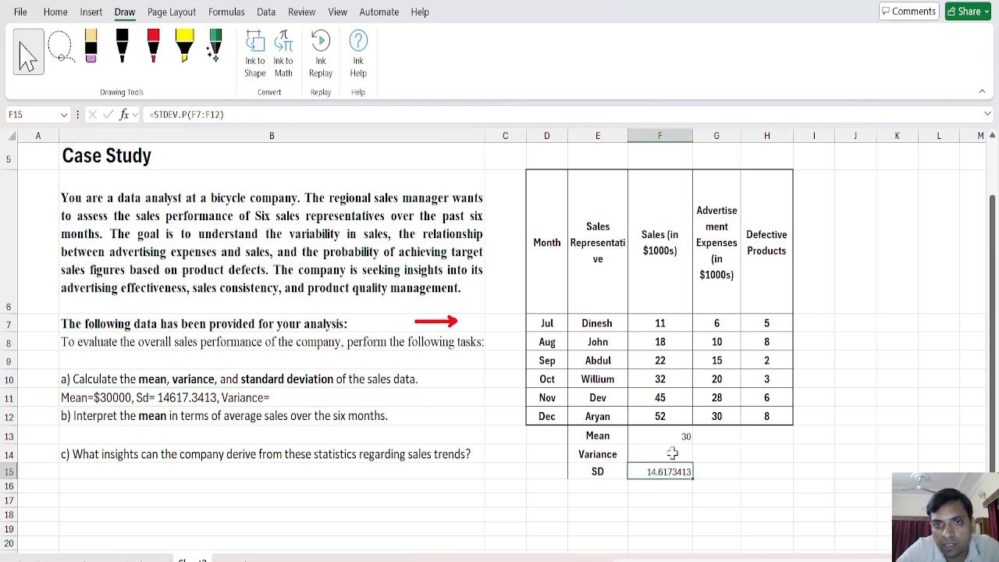
# Calculate the population variance of the sales data in F14 with =VAR.P(F7:F12).
pyautogui.doubleClick(672, 453)
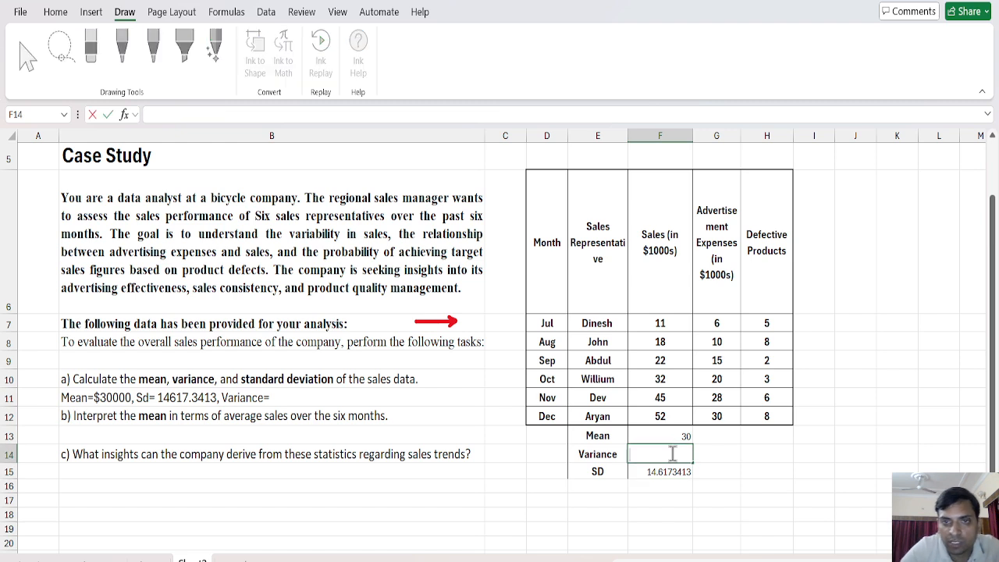
pyautogui.write('=')
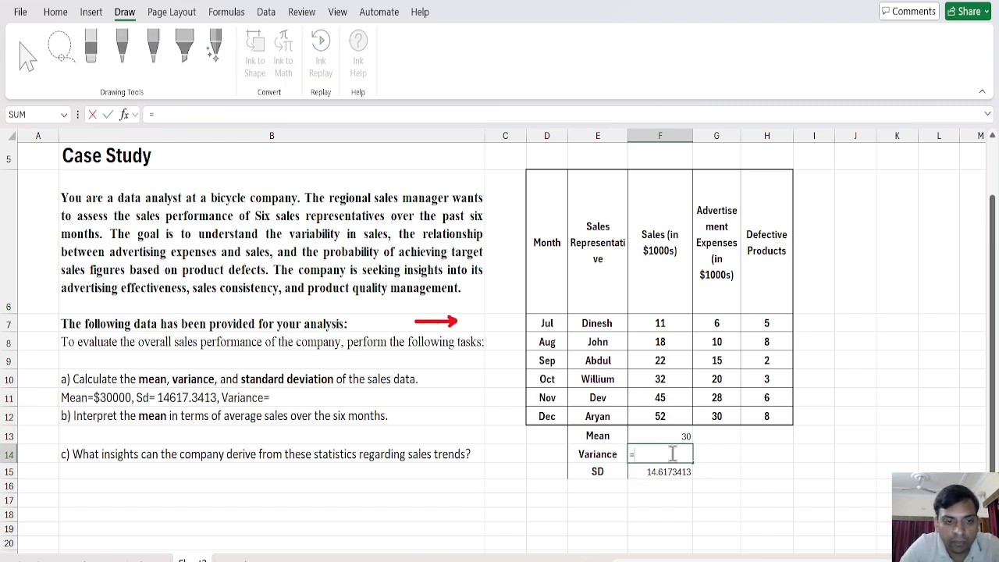
pyautogui.write('var')
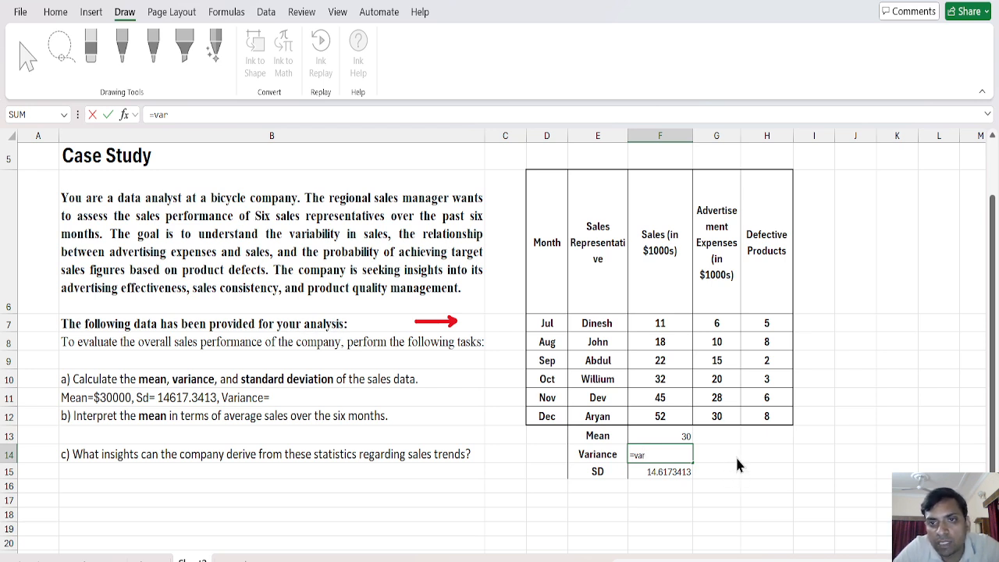
pyautogui.write('.p')
pyautogui.press('Tab')
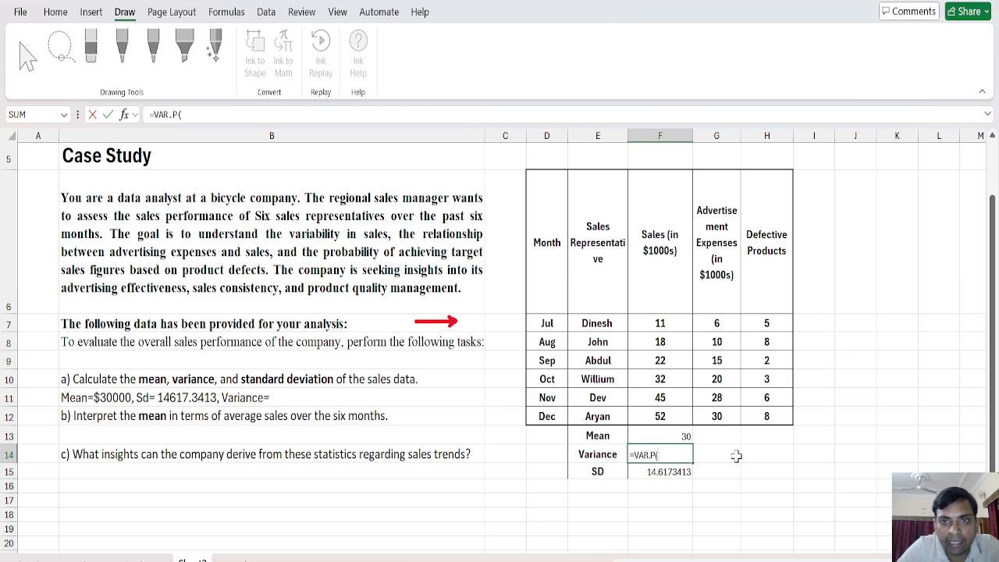
pyautogui.click(645, 325)
pyautogui.hotkey('shift', 'Down')
pyautogui.hotkey('shift', 'Down')
pyautogui.hotkey('shift', 'Down')
pyautogui.hotkey('shift', 'Down')
pyautogui.hotkey('shift', 'Down')
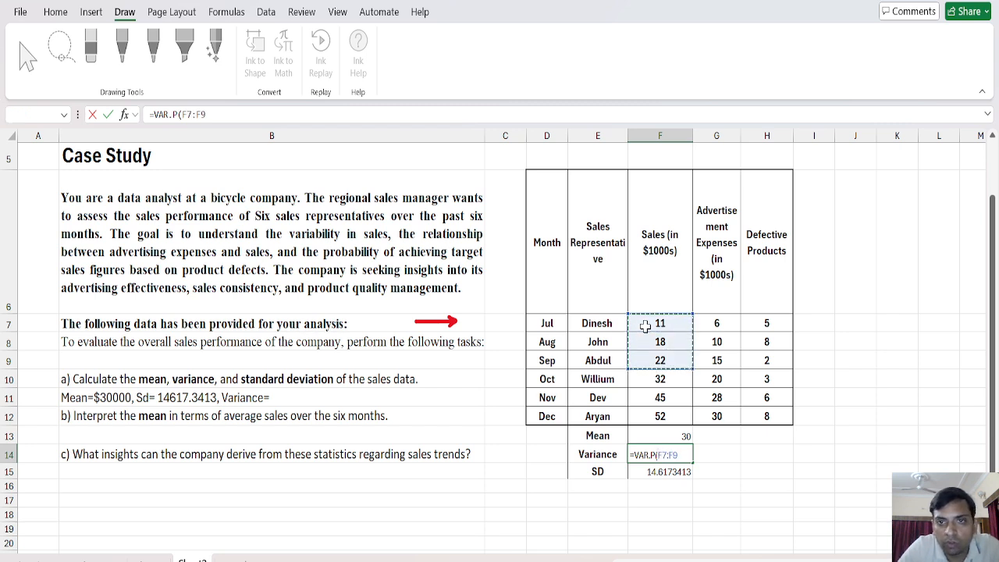
pyautogui.write(')')
pyautogui.press('Return')
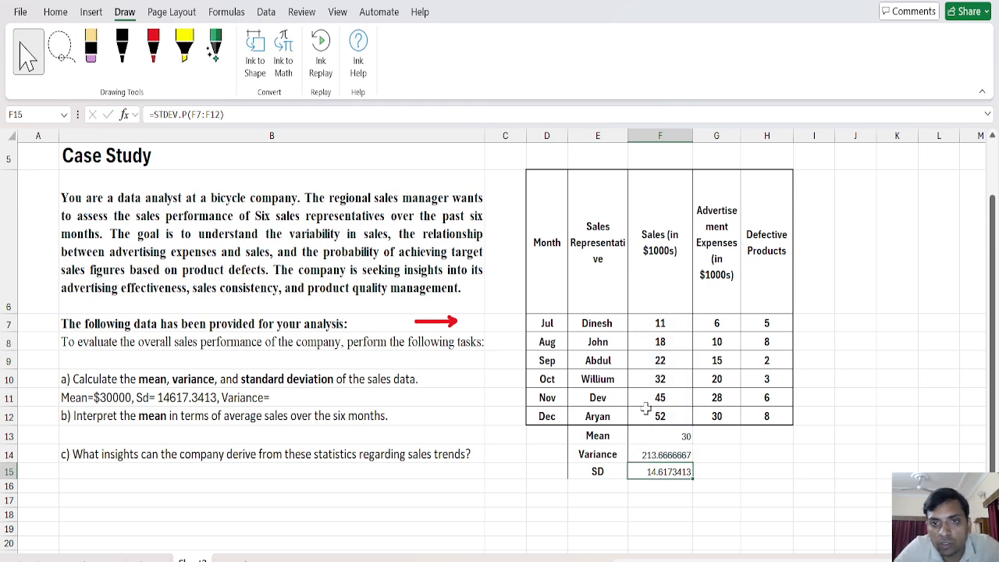
# Complete the task a answer in B11 by adding 213666666.7 after "Variance=".
pyautogui.click(652, 454)
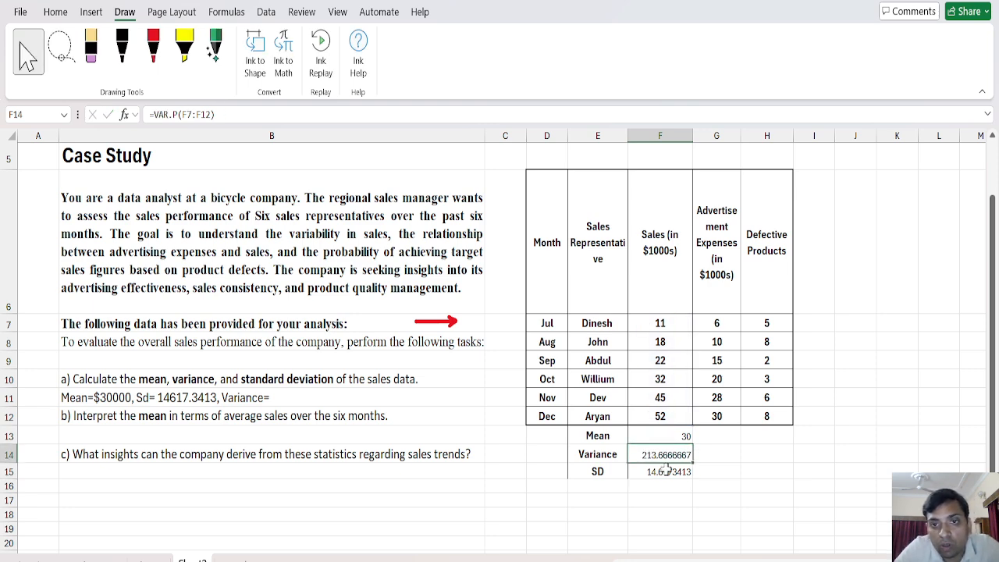
pyautogui.click(668, 470)
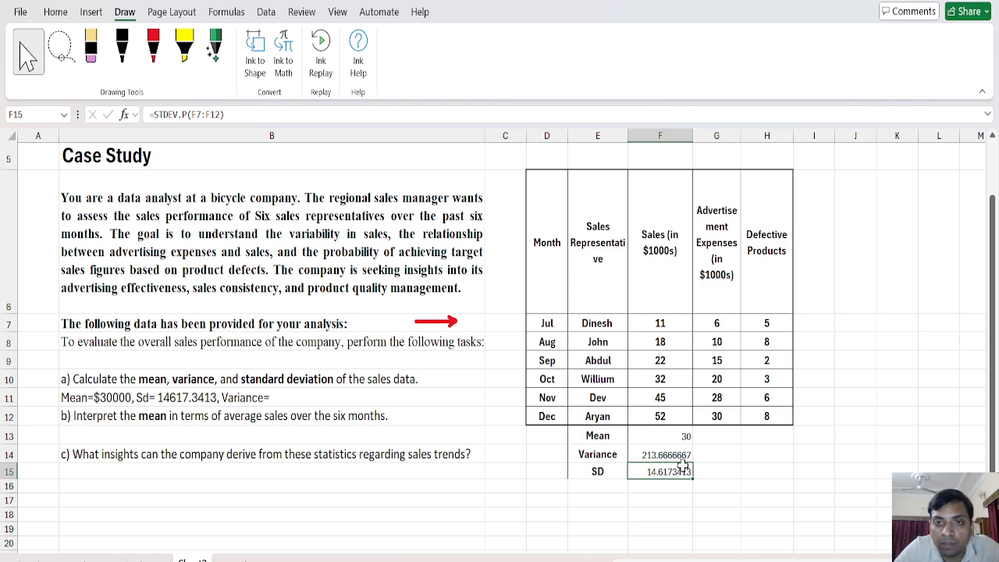
pyautogui.click(678, 453)
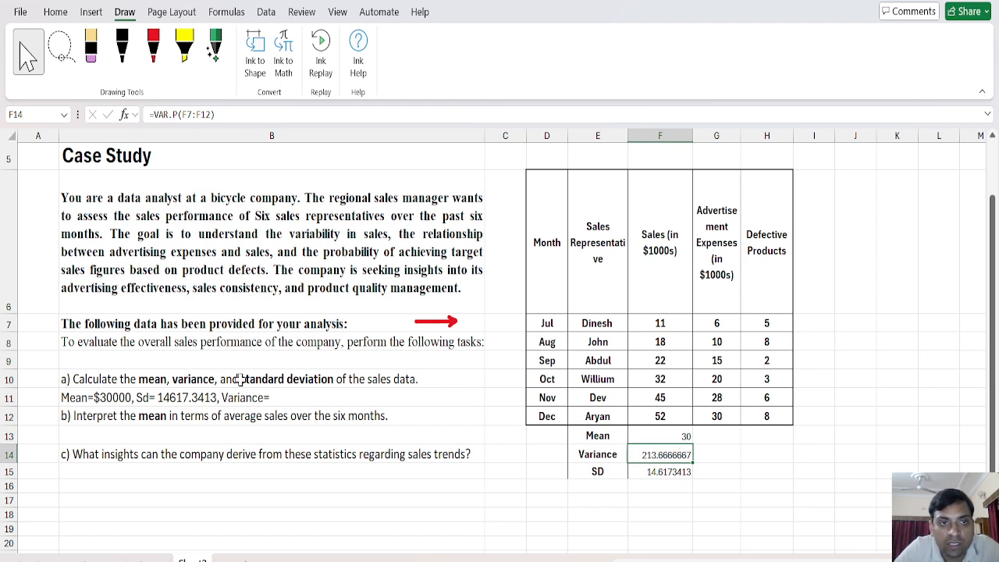
pyautogui.click(296, 399)
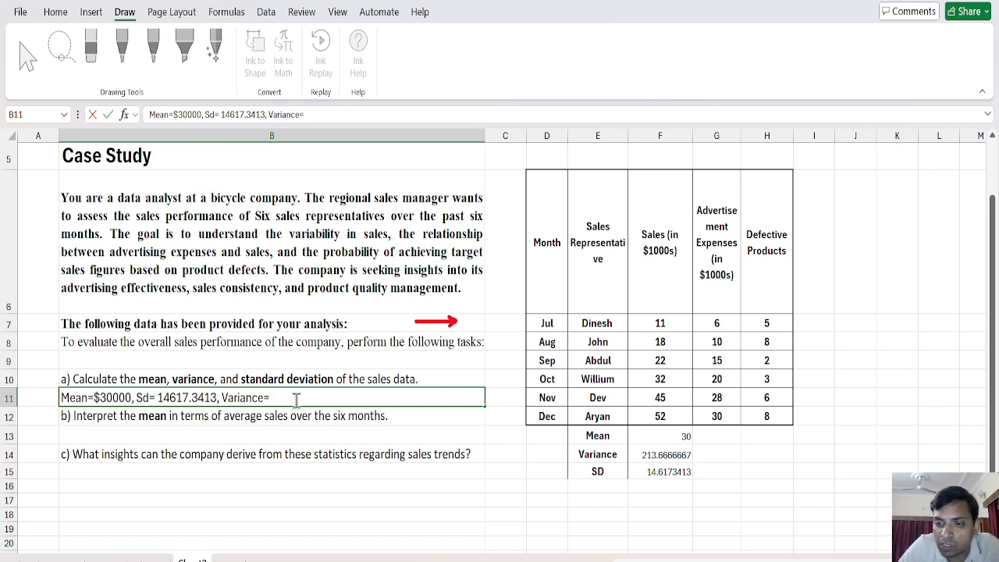
pyautogui.write('3')
pyautogui.press('BackSpace')
pyautogui.write('213')
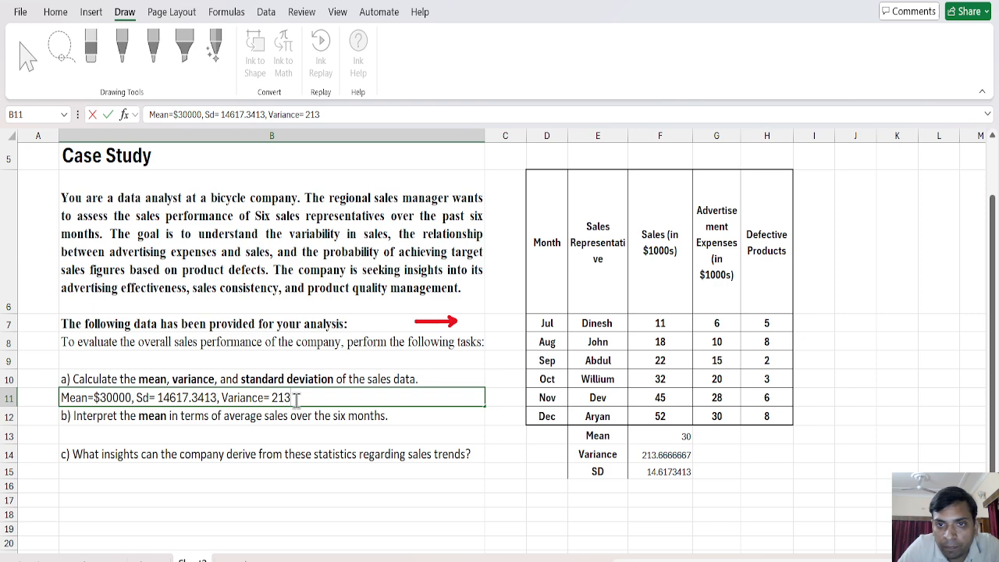
pyautogui.write('66')
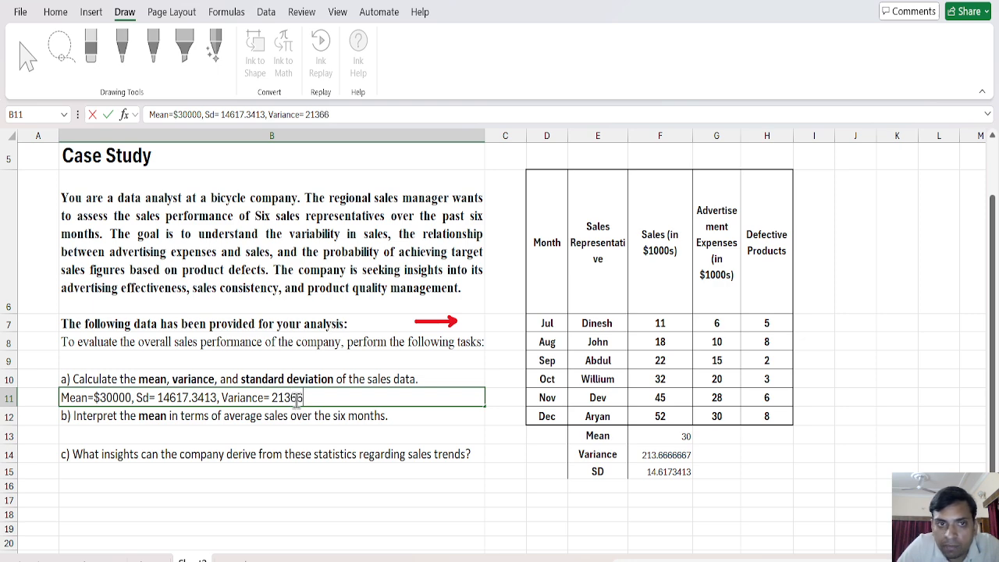
pyautogui.write('6666')
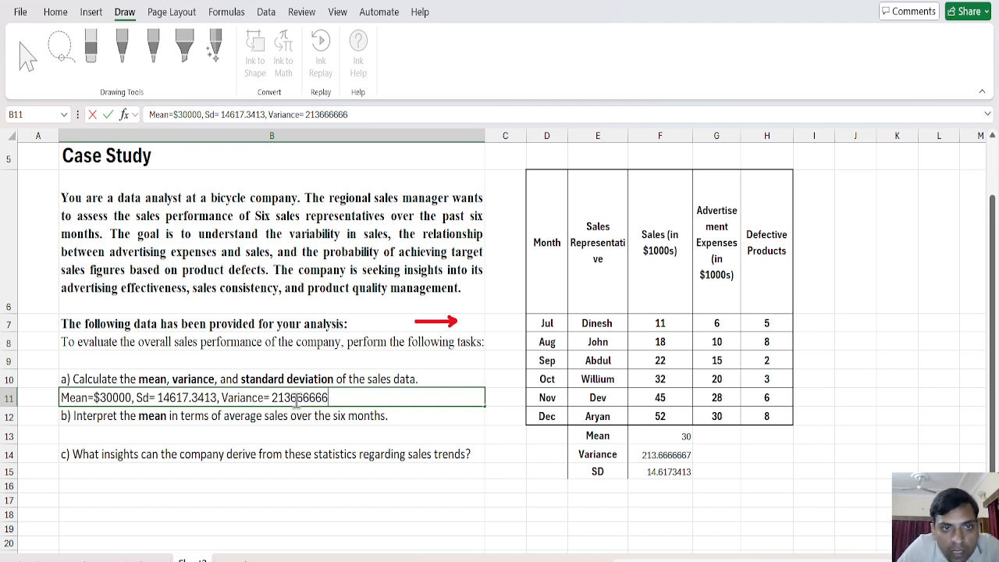
pyautogui.write('.')
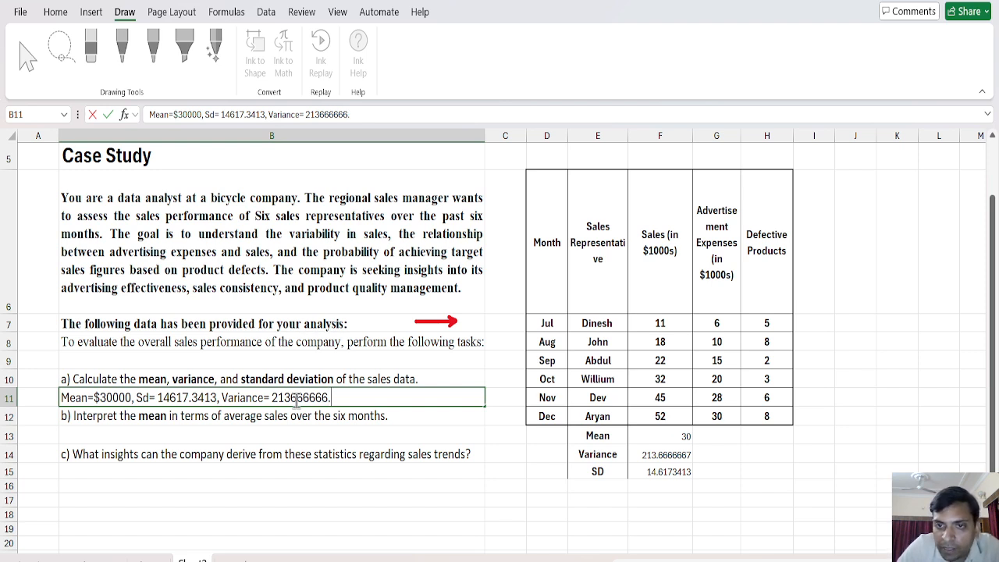
pyautogui.write('7')
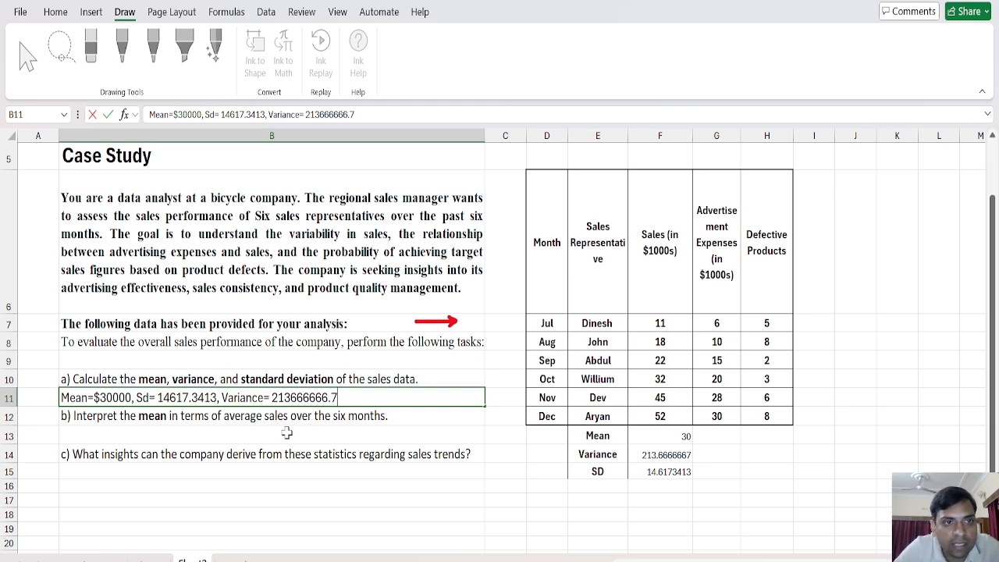
pyautogui.click(237, 431)
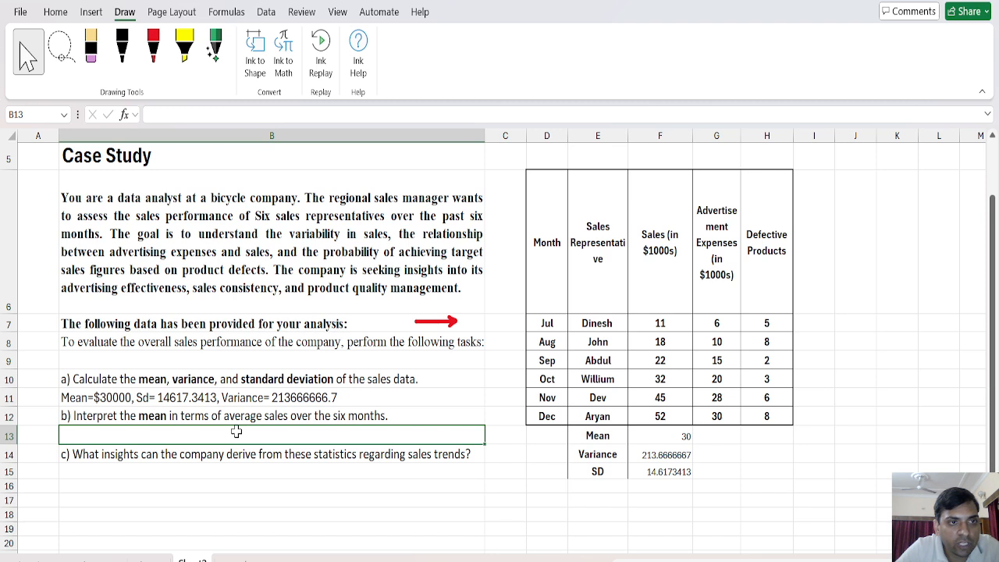
# Draw red ink arrows on the Sales column splitting it between 22 and 32, and label the split "30".
pyautogui.click(245, 414)
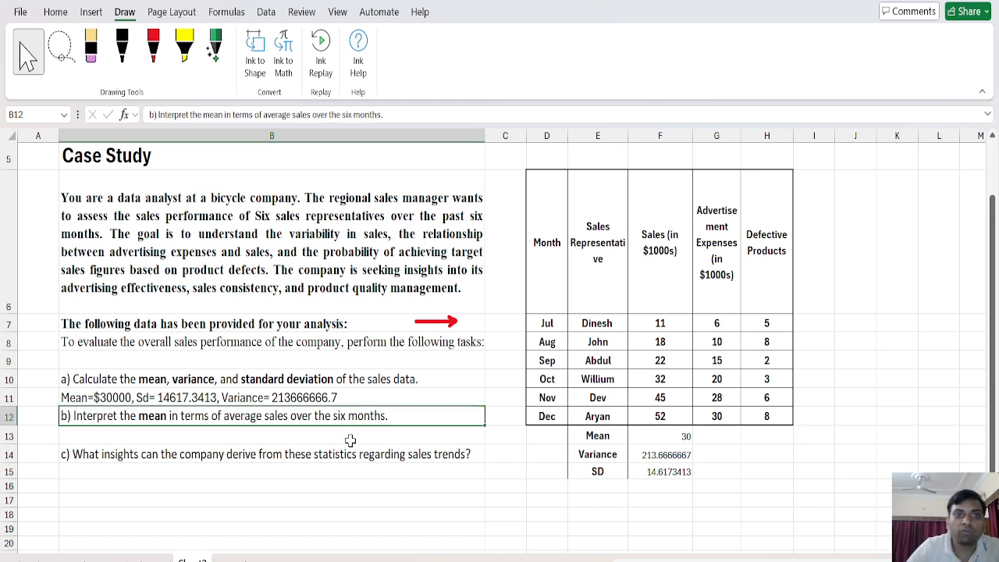
pyautogui.click(153, 47)
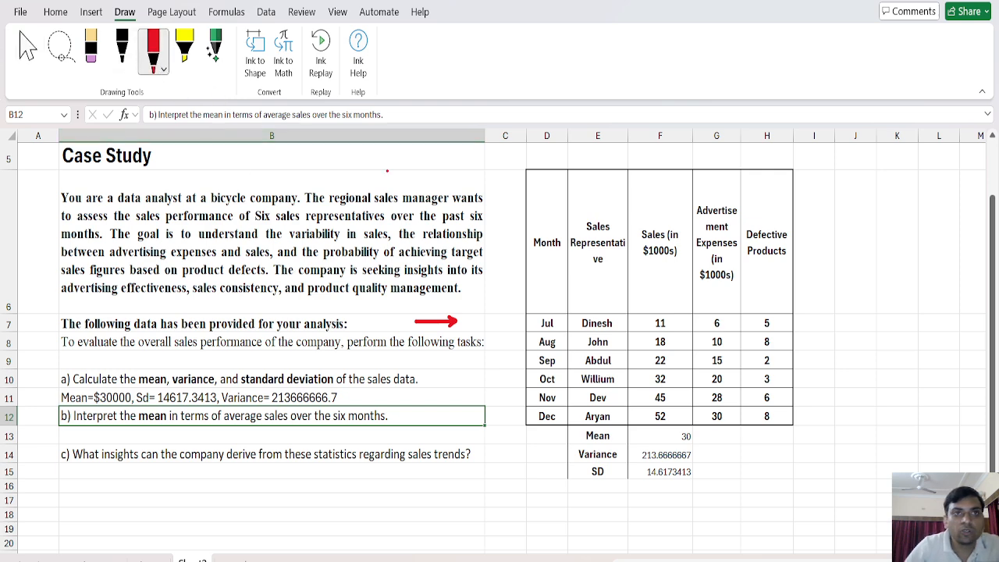
pyautogui.moveTo(645, 368)
pyautogui.mouseDown()
pyautogui.moveTo(683, 369)
pyautogui.moveTo(677, 378)
pyautogui.mouseUp()
pyautogui.moveTo(644, 314)
pyautogui.mouseDown()
pyautogui.moveTo(644, 366)
pyautogui.moveTo(645, 313)
pyautogui.moveTo(654, 324)
pyautogui.mouseUp()
pyautogui.moveTo(651, 359)
pyautogui.mouseDown()
pyautogui.moveTo(645, 422)
pyautogui.moveTo(640, 379)
pyautogui.moveTo(645, 426)
pyautogui.moveTo(654, 416)
pyautogui.mouseUp()
pyautogui.click(683, 396)
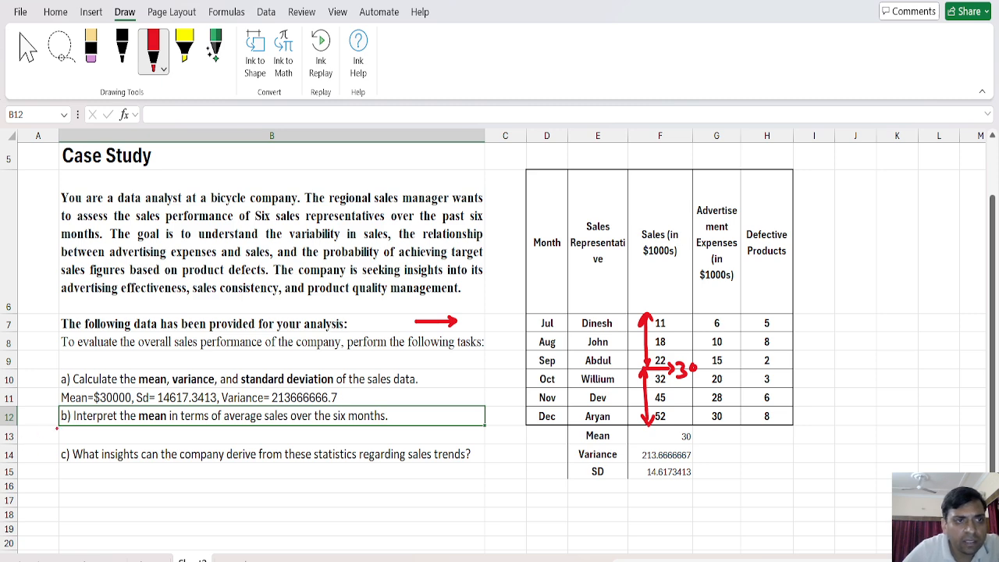
# Handwrite "It is Best MCT. 50% values are greater" in red ink below task b.
pyautogui.moveTo(64, 435)
pyautogui.mouseDown()
pyautogui.moveTo(80, 441)
pyautogui.moveTo(76, 434)
pyautogui.moveTo(100, 427)
pyautogui.mouseUp()
pyautogui.moveTo(101, 435)
pyautogui.mouseDown()
pyautogui.moveTo(137, 427)
pyautogui.moveTo(174, 440)
pyautogui.moveTo(196, 431)
pyautogui.moveTo(206, 442)
pyautogui.mouseUp()
pyautogui.click(187, 435)
pyautogui.moveTo(206, 440); pyautogui.dragTo(239, 429)
pyautogui.moveTo(233, 430); pyautogui.dragTo(233, 443)
pyautogui.click(253, 443)
pyautogui.click(247, 440)
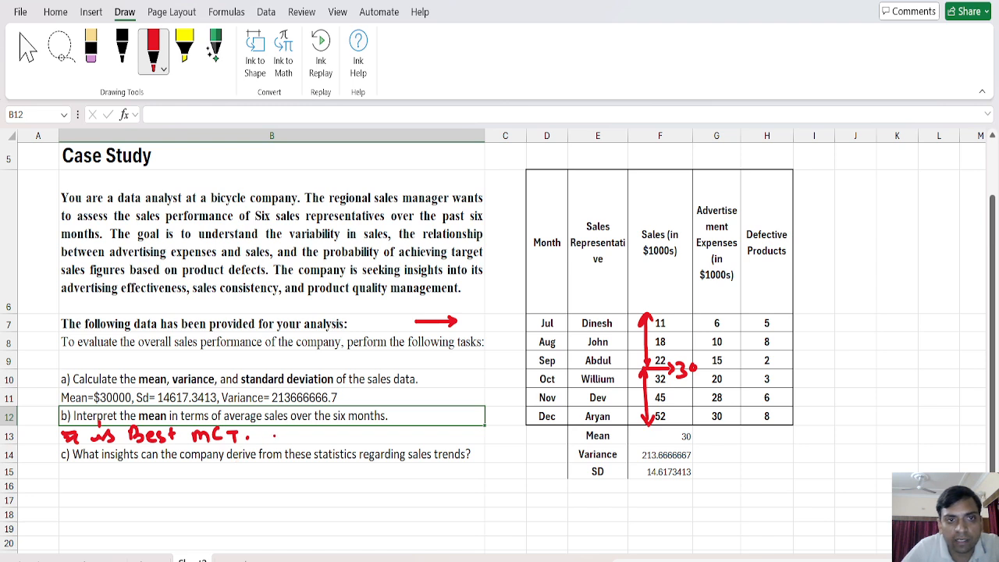
pyautogui.moveTo(272, 432)
pyautogui.mouseDown()
pyautogui.moveTo(275, 445)
pyautogui.moveTo(280, 436)
pyautogui.mouseUp()
pyautogui.moveTo(288, 435)
pyautogui.mouseDown()
pyautogui.moveTo(290, 445)
pyautogui.moveTo(289, 436)
pyautogui.mouseUp()
pyautogui.moveTo(309, 429)
pyautogui.mouseDown()
pyautogui.moveTo(303, 442)
pyautogui.moveTo(454, 438)
pyautogui.moveTo(455, 429)
pyautogui.moveTo(471, 438)
pyautogui.moveTo(502, 437)
pyautogui.moveTo(514, 423)
pyautogui.mouseUp()
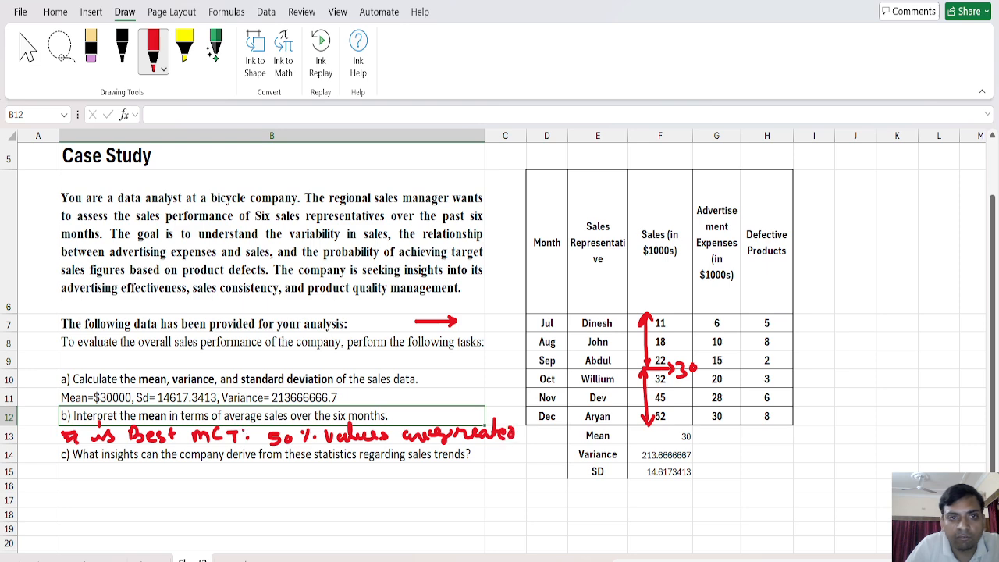
# Move the task c question from B14 to B16 to free space for the task b answer.
pyautogui.click(27, 48)
pyautogui.click(264, 458)
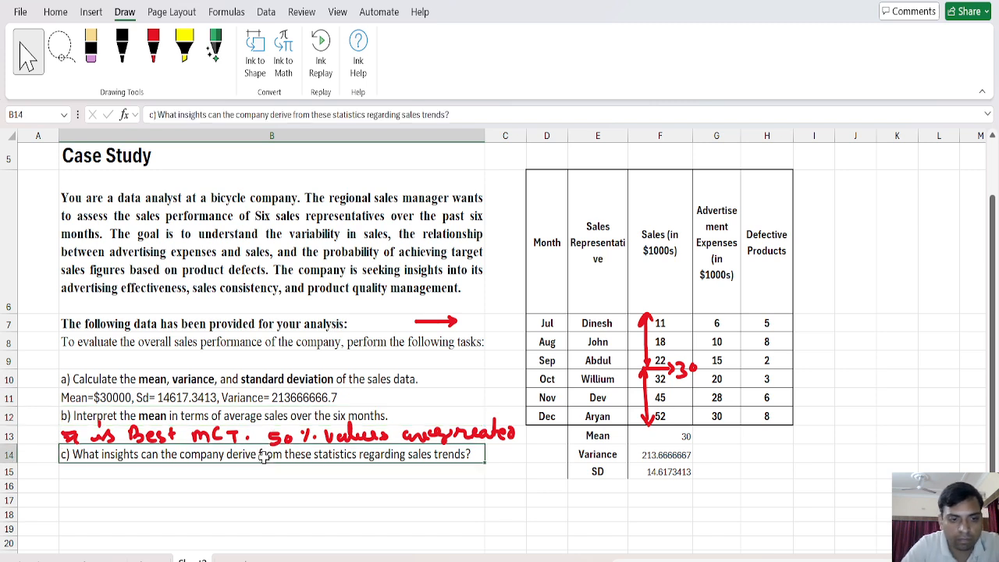
pyautogui.hotkey('ctrl', 'c')
pyautogui.press('Down')
pyautogui.press('Down')
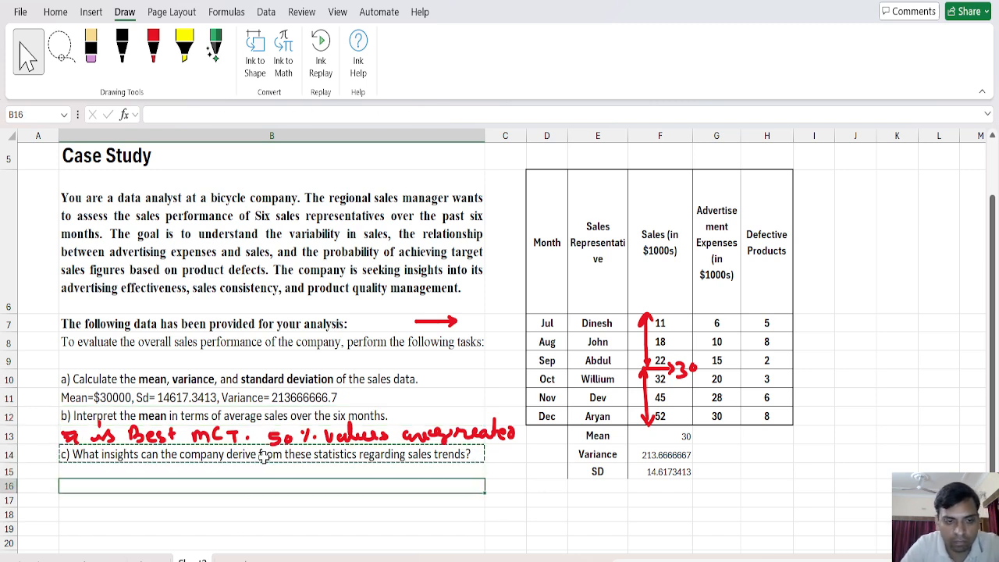
pyautogui.hotkey('ctrl', 'v')
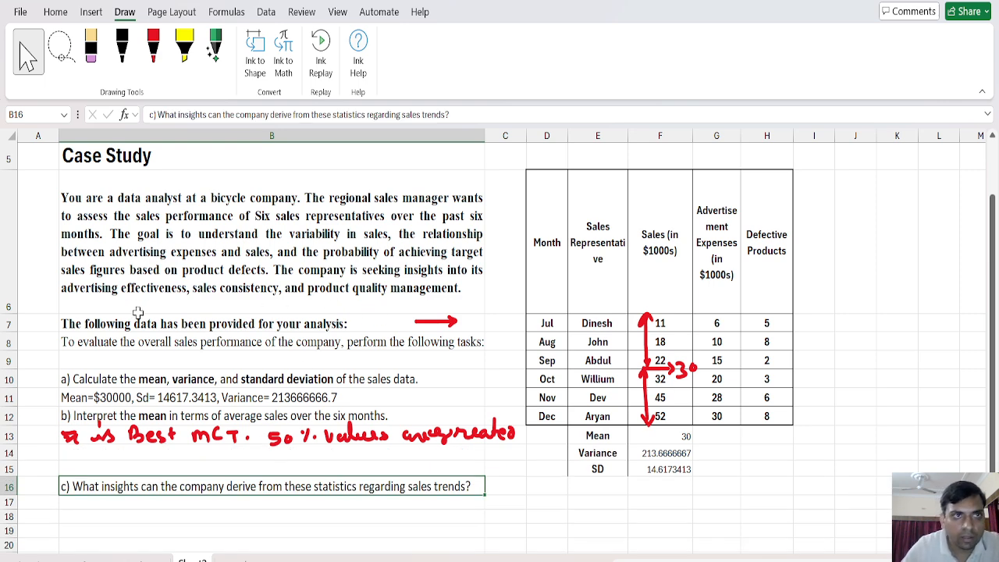
# Continue the task b answer on a second line with "50% values are lesser......" in red ink.
pyautogui.click(155, 59)
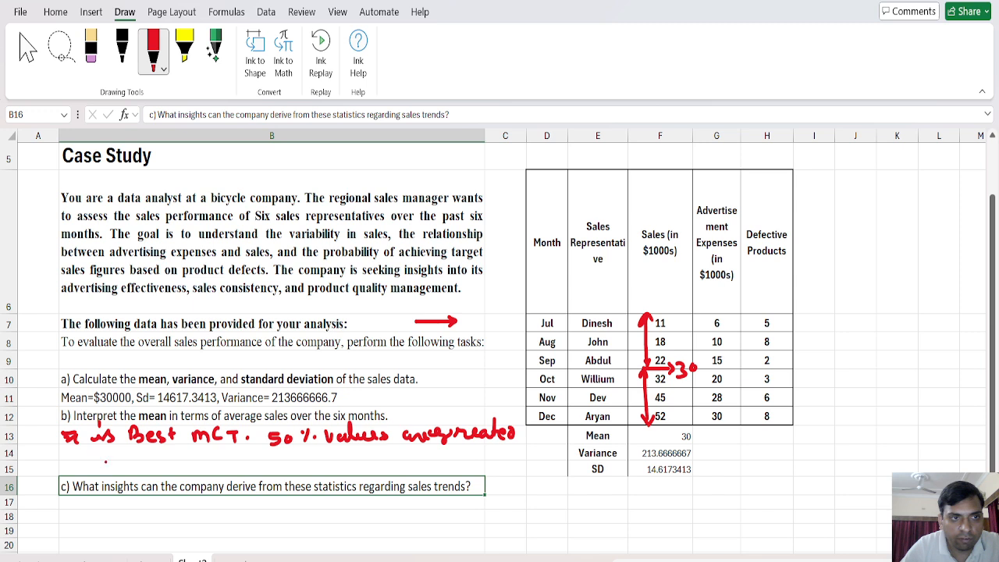
pyautogui.moveTo(72, 456)
pyautogui.mouseDown()
pyautogui.moveTo(84, 460)
pyautogui.moveTo(74, 470)
pyautogui.moveTo(114, 455)
pyautogui.moveTo(154, 468)
pyautogui.moveTo(341, 460)
pyautogui.mouseUp()
pyautogui.click(116, 466)
pyautogui.click(297, 465)
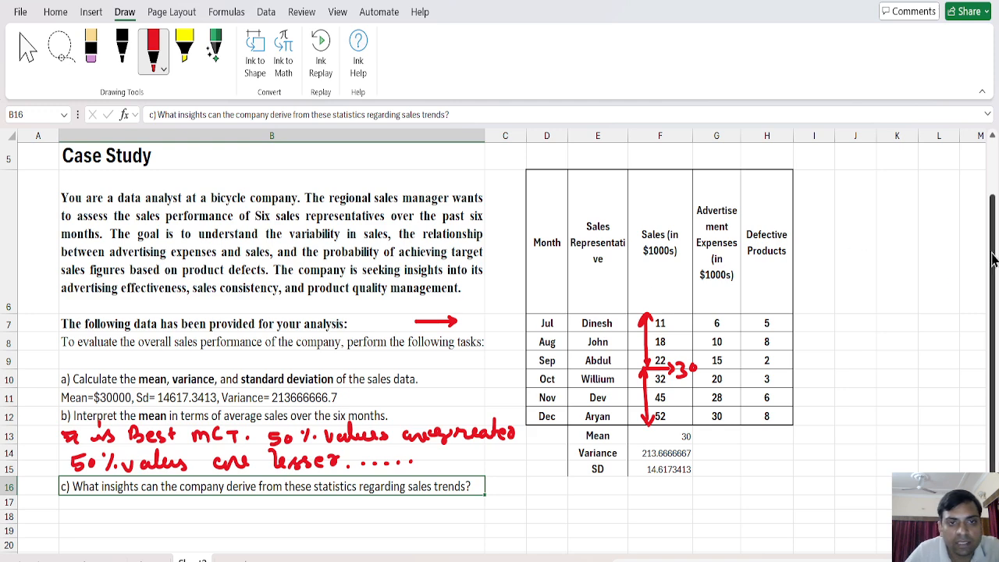
# Handwrite a red margin note with "x̄, SD" beside task c and underline it with slanted strokes.
pyautogui.scroll(-1, 500, 348)
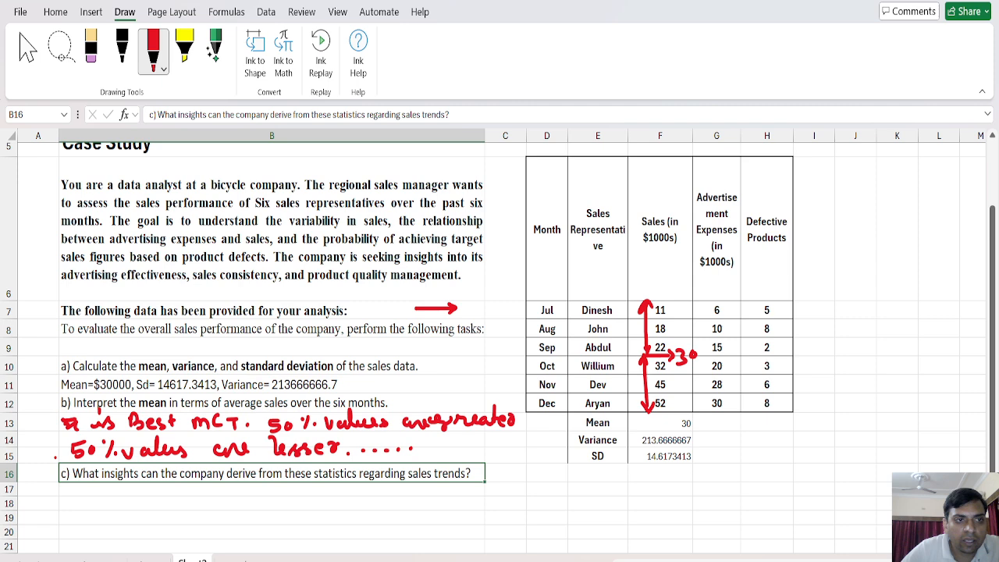
pyautogui.moveTo(42, 483)
pyautogui.mouseDown()
pyautogui.moveTo(54, 469)
pyautogui.moveTo(25, 503)
pyautogui.moveTo(58, 485)
pyautogui.moveTo(17, 519)
pyautogui.moveTo(31, 532)
pyautogui.mouseUp()
pyautogui.moveTo(27, 513); pyautogui.dragTo(79, 509)
pyautogui.click(52, 522)
pyautogui.click(56, 522)
pyautogui.click(83, 504)
pyautogui.moveTo(28, 534); pyautogui.dragTo(94, 498)
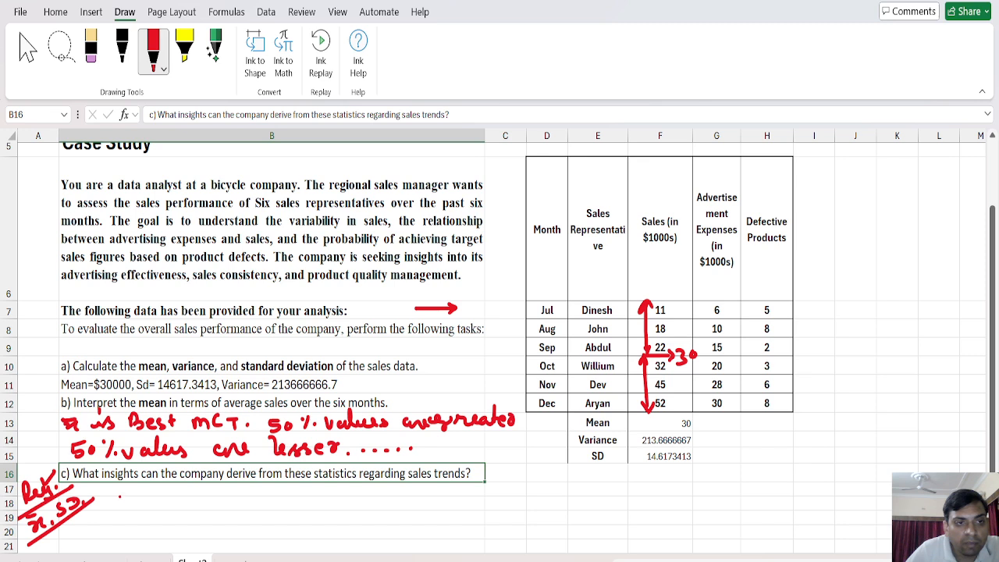
# Handwrite a starred first point below task c: "mean value gives impact on trend as Best MCT.".
pyautogui.moveTo(113, 501); pyautogui.dragTo(119, 503)
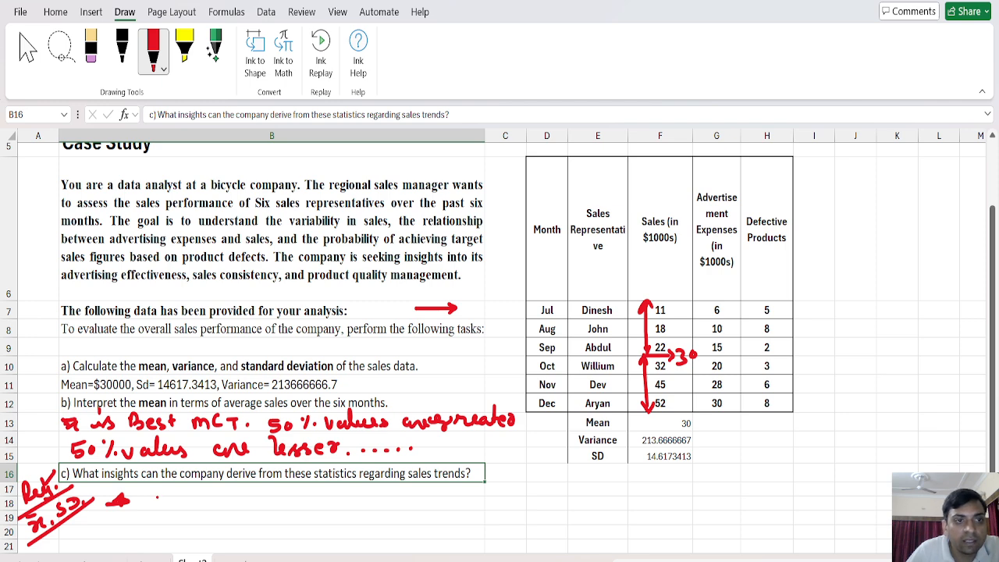
pyautogui.moveTo(159, 501)
pyautogui.mouseDown()
pyautogui.moveTo(326, 504)
pyautogui.moveTo(345, 495)
pyautogui.moveTo(411, 507)
pyautogui.mouseUp()
pyautogui.moveTo(408, 486)
pyautogui.mouseDown()
pyautogui.moveTo(442, 506)
pyautogui.moveTo(491, 495)
pyautogui.moveTo(521, 504)
pyautogui.moveTo(544, 492)
pyautogui.moveTo(579, 494)
pyautogui.moveTo(577, 502)
pyautogui.moveTo(665, 501)
pyautogui.mouseUp()
pyautogui.moveTo(684, 479)
pyautogui.mouseDown()
pyautogui.moveTo(683, 493)
pyautogui.moveTo(706, 497)
pyautogui.moveTo(752, 481)
pyautogui.mouseUp()
pyautogui.moveTo(745, 482); pyautogui.dragTo(745, 496)
pyautogui.click(754, 494)
# Draw a second star bullet below the first point and tick the sales values 52 and 11 in red ink.
pyautogui.moveTo(109, 531)
pyautogui.mouseDown()
pyautogui.moveTo(123, 517)
pyautogui.moveTo(121, 534)
pyautogui.mouseUp()
pyautogui.moveTo(105, 530)
pyautogui.mouseDown()
pyautogui.moveTo(130, 524)
pyautogui.moveTo(115, 532)
pyautogui.mouseUp()
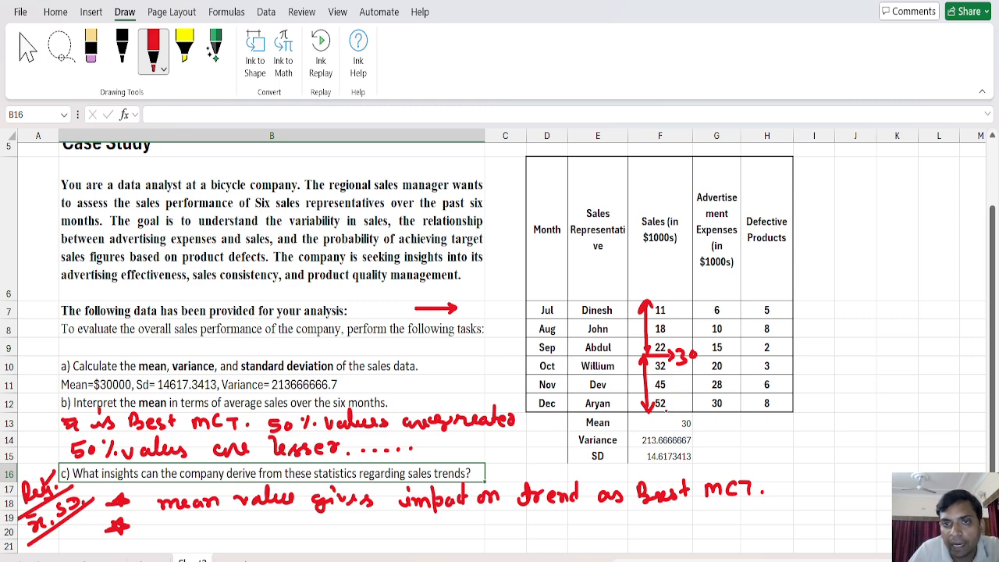
pyautogui.moveTo(674, 398); pyautogui.dragTo(664, 413)
pyautogui.moveTo(661, 296); pyautogui.dragTo(673, 286)
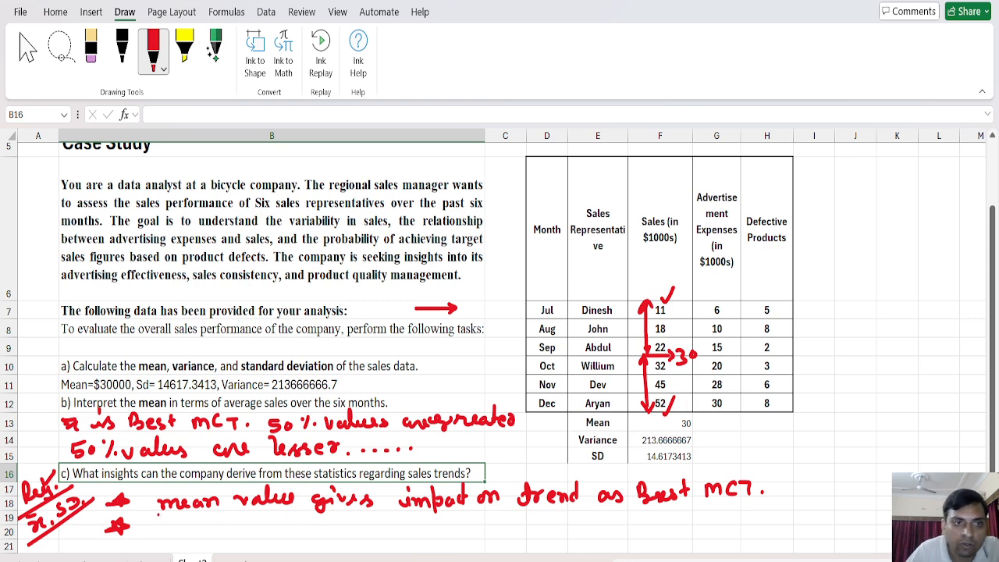
# Handwrite "Increasing pattern → Increasing Trend or" beside the second star bullet under task c.
pyautogui.moveTo(156, 524)
pyautogui.mouseDown()
pyautogui.moveTo(173, 523)
pyautogui.moveTo(171, 540)
pyautogui.moveTo(184, 536)
pyautogui.mouseUp()
pyautogui.moveTo(183, 531)
pyautogui.mouseDown()
pyautogui.moveTo(199, 540)
pyautogui.moveTo(222, 528)
pyautogui.moveTo(309, 531)
pyautogui.moveTo(307, 550)
pyautogui.moveTo(380, 523)
pyautogui.moveTo(427, 535)
pyautogui.moveTo(487, 531)
pyautogui.mouseUp()
pyautogui.click(205, 533)
pyautogui.click(474, 518)
pyautogui.moveTo(478, 519)
pyautogui.mouseDown()
pyautogui.moveTo(491, 529)
pyautogui.moveTo(479, 538)
pyautogui.moveTo(533, 523)
pyautogui.moveTo(523, 539)
pyautogui.mouseUp()
pyautogui.moveTo(515, 538)
pyautogui.mouseDown()
pyautogui.moveTo(648, 532)
pyautogui.moveTo(636, 550)
pyautogui.mouseUp()
pyautogui.click(558, 529)
pyautogui.click(619, 516)
pyautogui.moveTo(662, 516); pyautogui.dragTo(685, 517)
pyautogui.moveTo(674, 517)
pyautogui.mouseDown()
pyautogui.moveTo(675, 537)
pyautogui.moveTo(718, 535)
pyautogui.moveTo(732, 513)
pyautogui.moveTo(771, 523)
pyautogui.mouseUp()
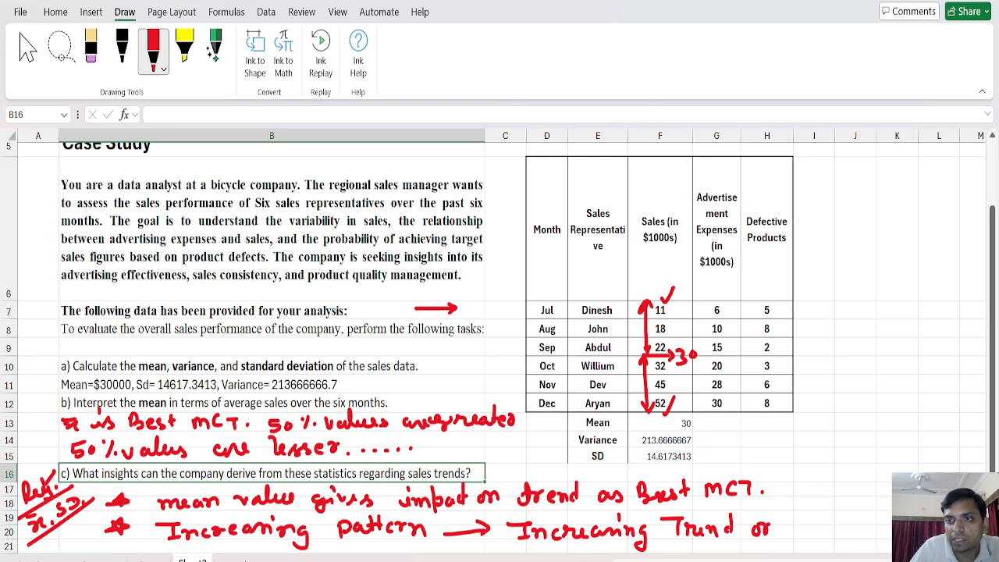
# Finish the second point with "+ve trend." in red ink on the line below.
pyautogui.scroll(-1, 378, 421)
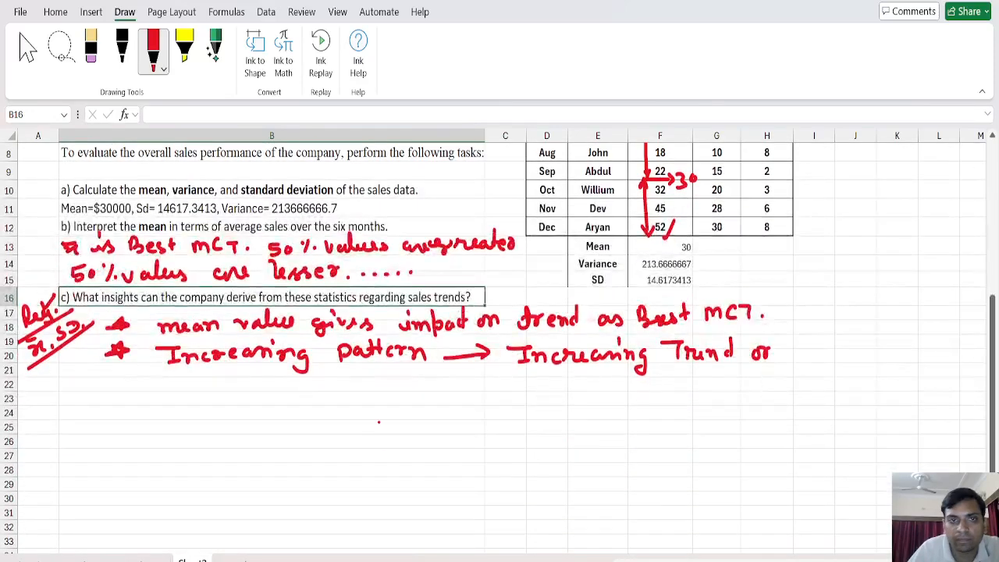
pyautogui.moveTo(186, 385)
pyautogui.mouseDown()
pyautogui.moveTo(236, 376)
pyautogui.moveTo(248, 386)
pyautogui.moveTo(356, 384)
pyautogui.mouseUp()
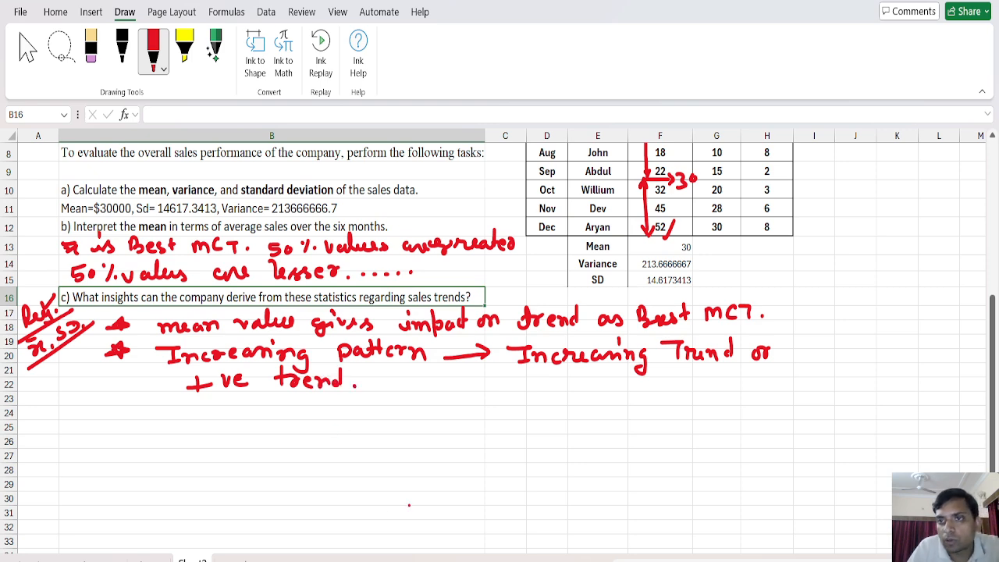
pyautogui.moveTo(996, 295); pyautogui.dragTo(991, 233)
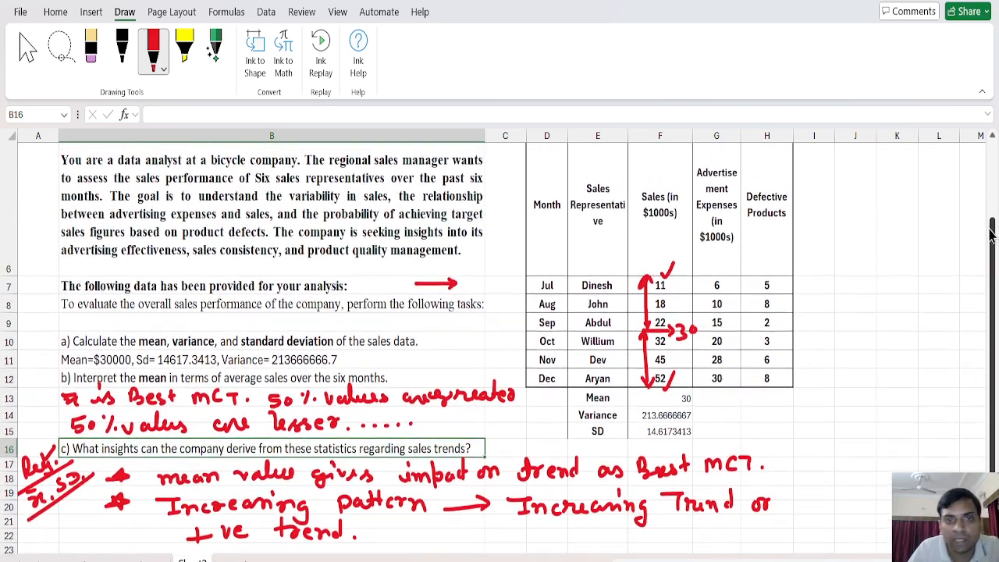